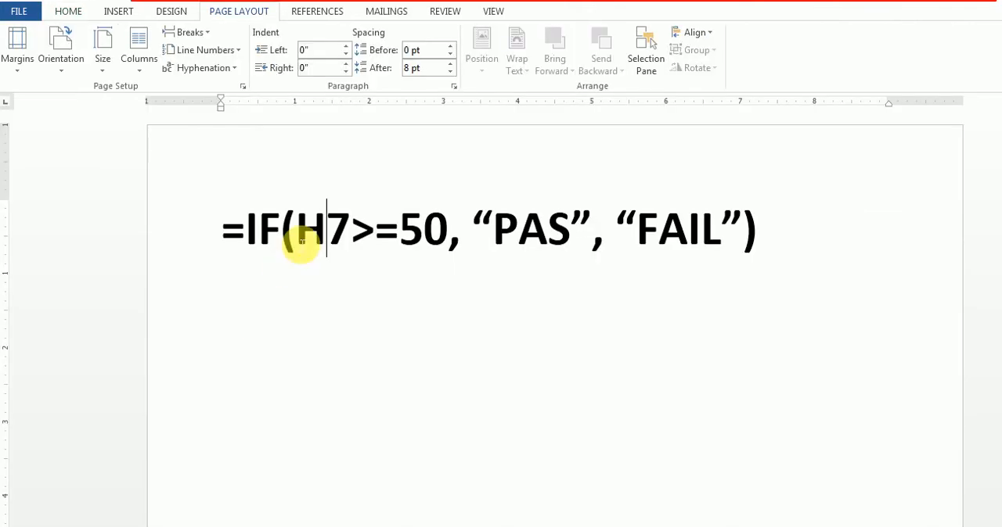
Correct "PAS" to "PASS" in the =IF(H7>=50, …) formula line
{"action": "left_click", "coordinate": [306, 228]}
{"action": "left_click_drag", "start_coordinate": [307, 229], "coordinate": [358, 227]}
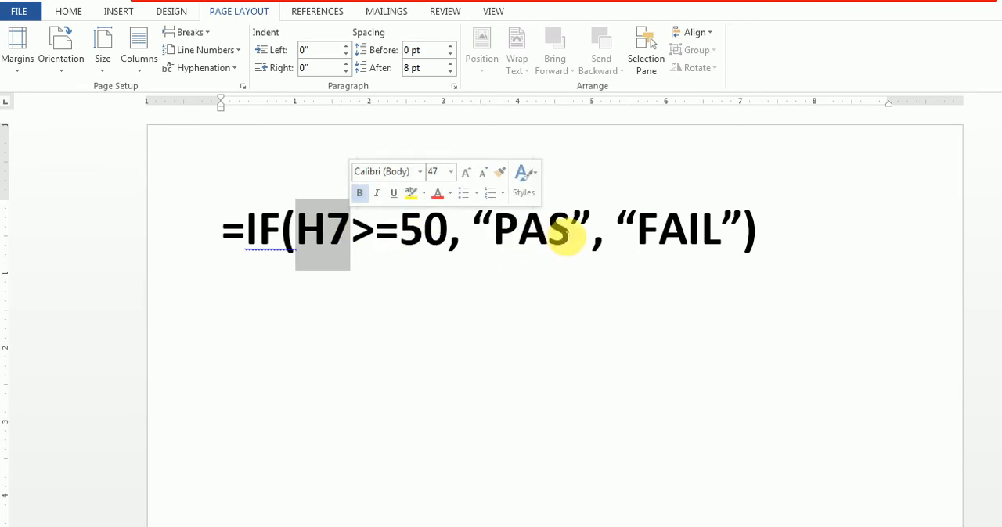
{"action": "left_click", "coordinate": [570, 228]}
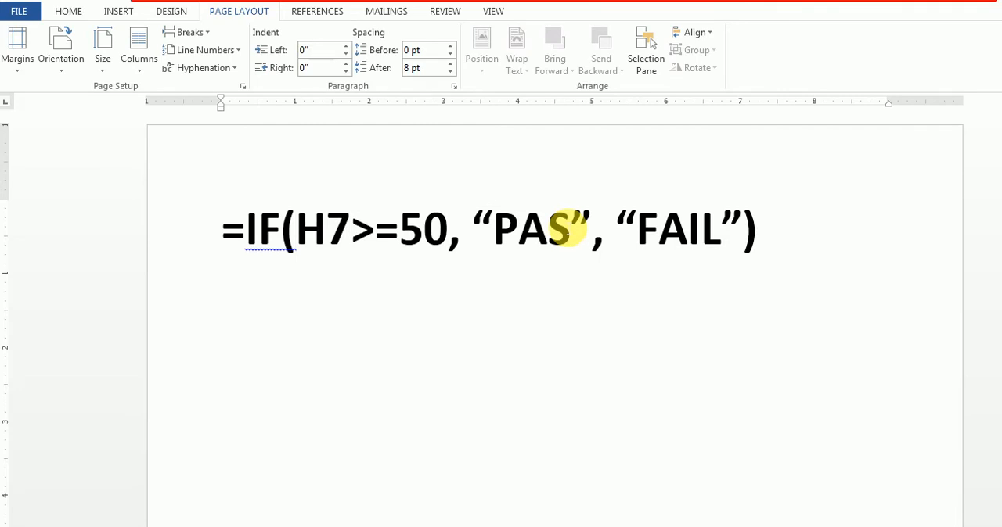
{"action": "type", "text": "S"}
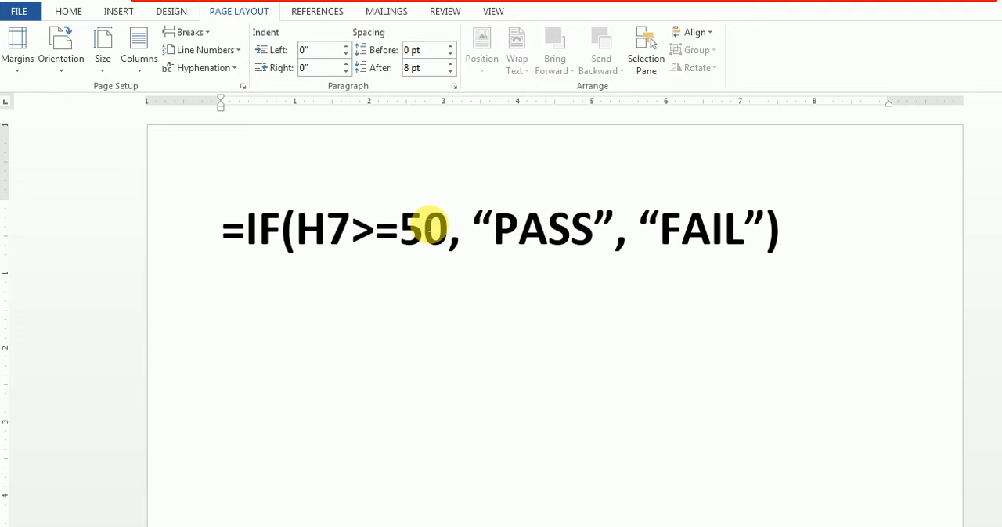
Examine the IF formula's H7>=50 condition and its PASS and FAIL results, comparing them with the Status column of the Excel result card
{"action": "left_click", "coordinate": [307, 230]}
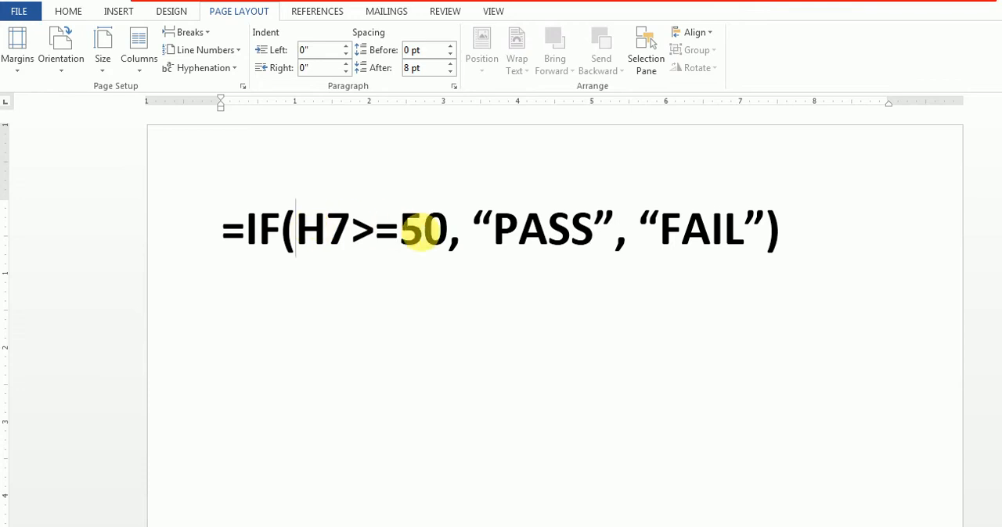
{"action": "left_click", "coordinate": [423, 231], "text": "shift"}
{"action": "left_click_drag", "start_coordinate": [497, 228], "coordinate": [603, 227]}
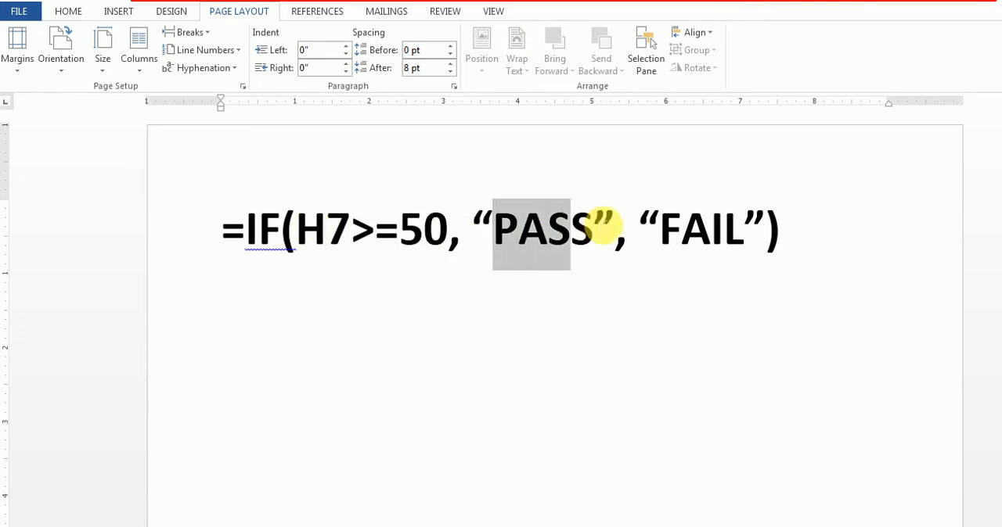
{"action": "left_click_drag", "start_coordinate": [331, 227], "coordinate": [467, 231]}
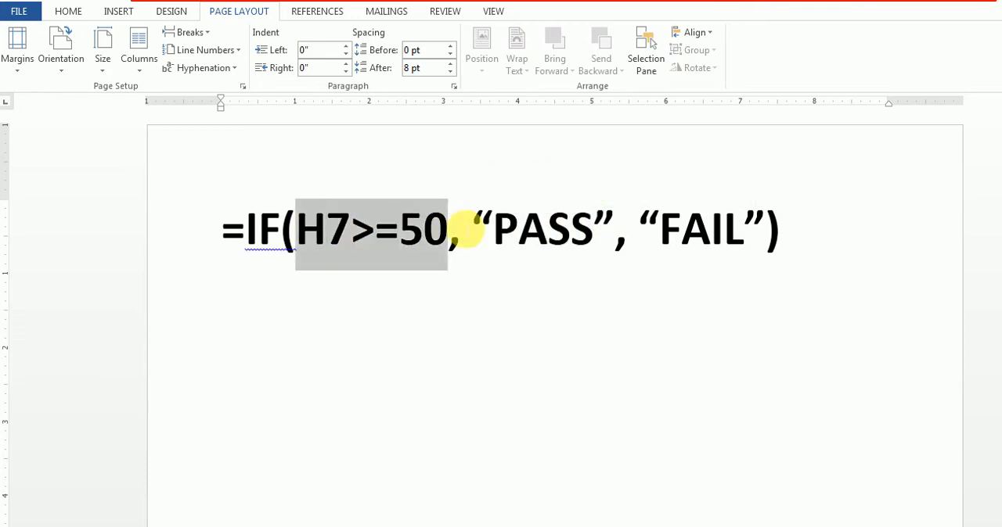
{"action": "left_click_drag", "start_coordinate": [669, 230], "coordinate": [741, 231]}
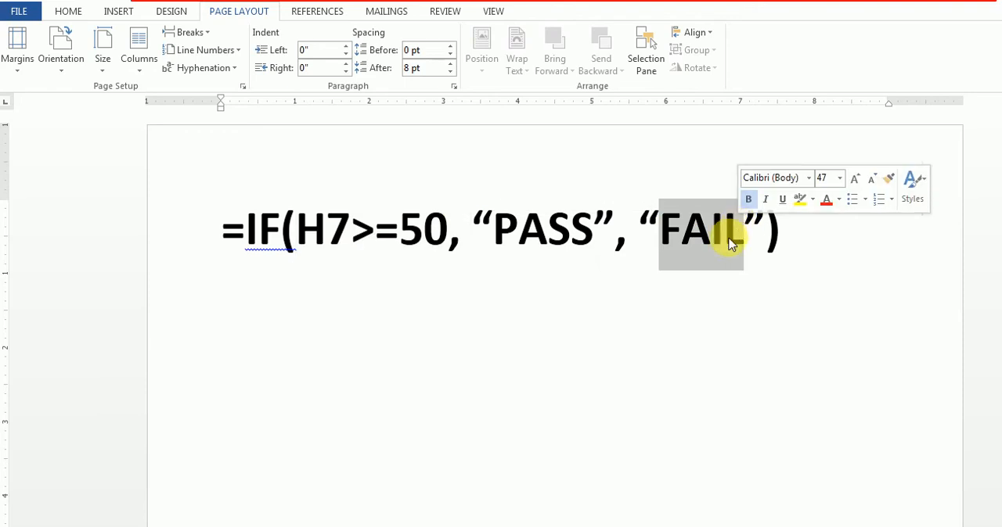
{"action": "left_click", "coordinate": [790, 243]}
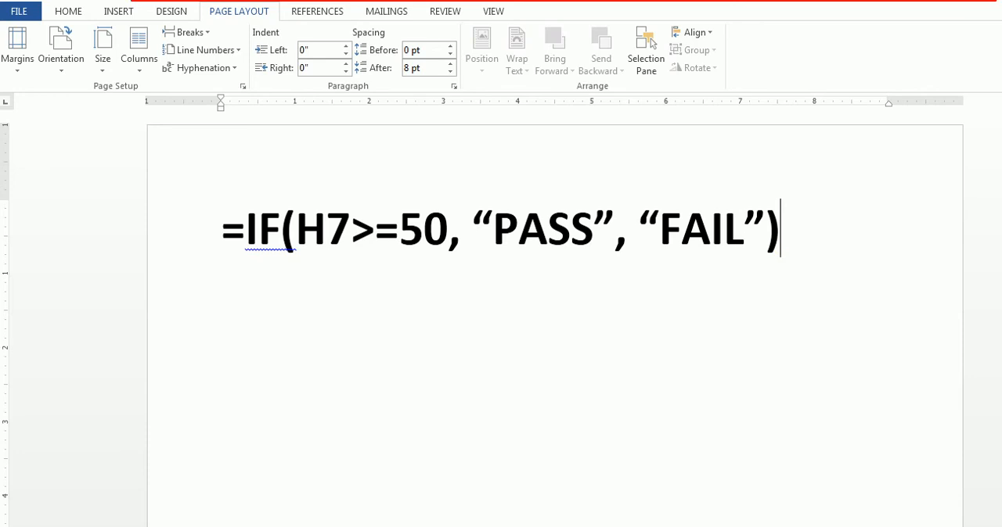
{"action": "key", "text": "alt+Tab"}
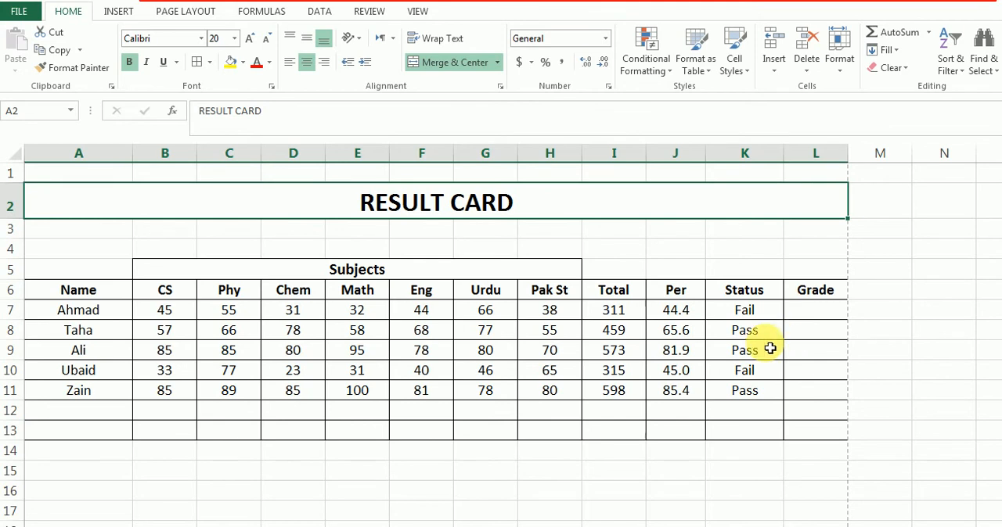
{"action": "left_click", "coordinate": [498, 526]}
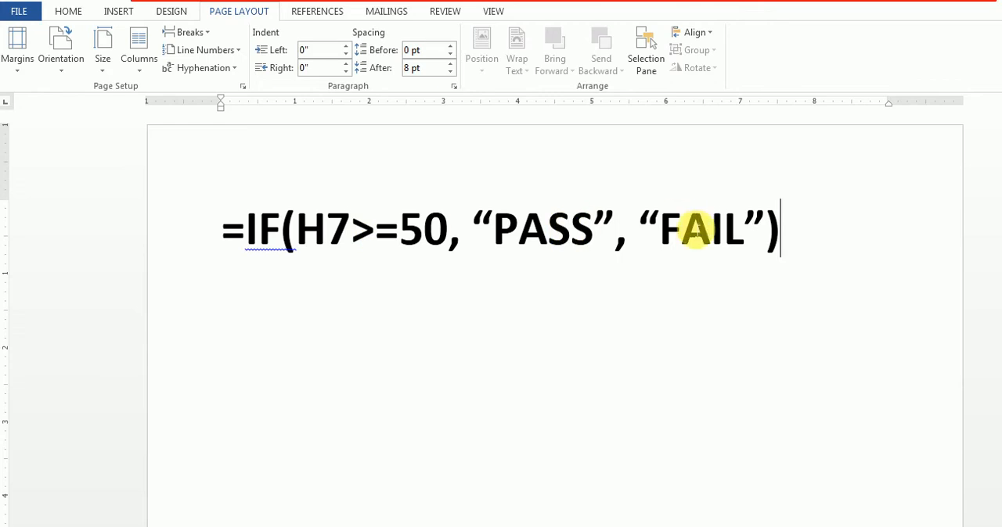
{"action": "left_click_drag", "start_coordinate": [493, 229], "coordinate": [727, 224]}
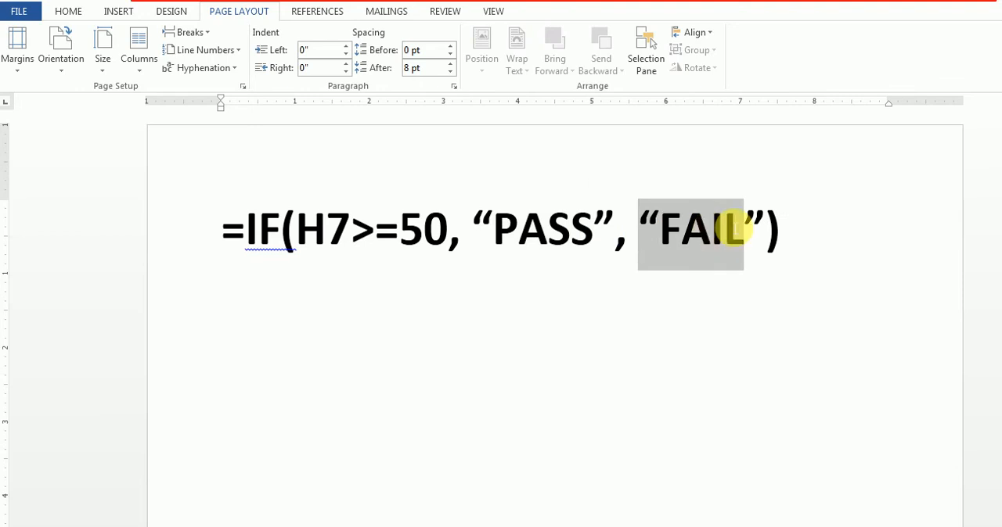
Start a second formula on a new line below the first, reading =IF(H7>=90,"A"
{"action": "left_click", "coordinate": [787, 251]}
{"action": "key", "text": "Return"}
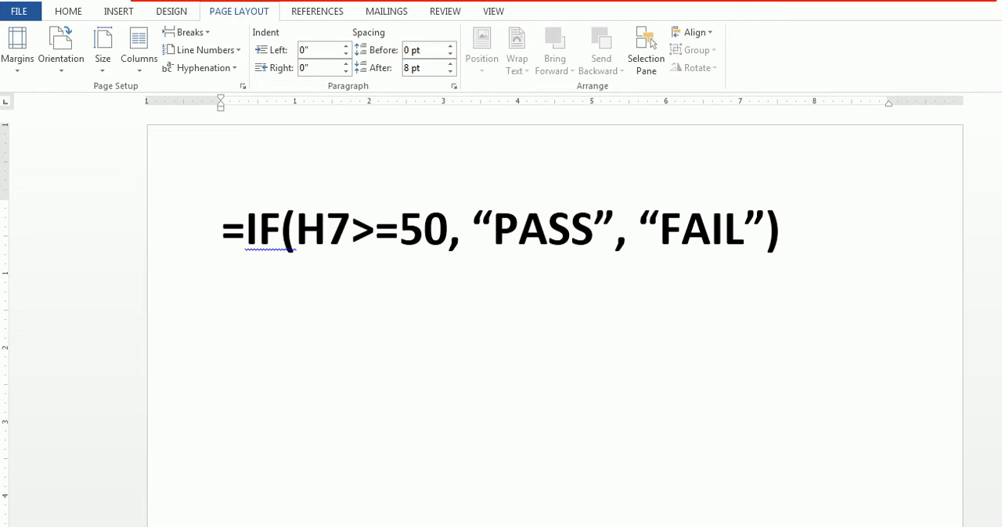
{"action": "type", "text": "=IF"}
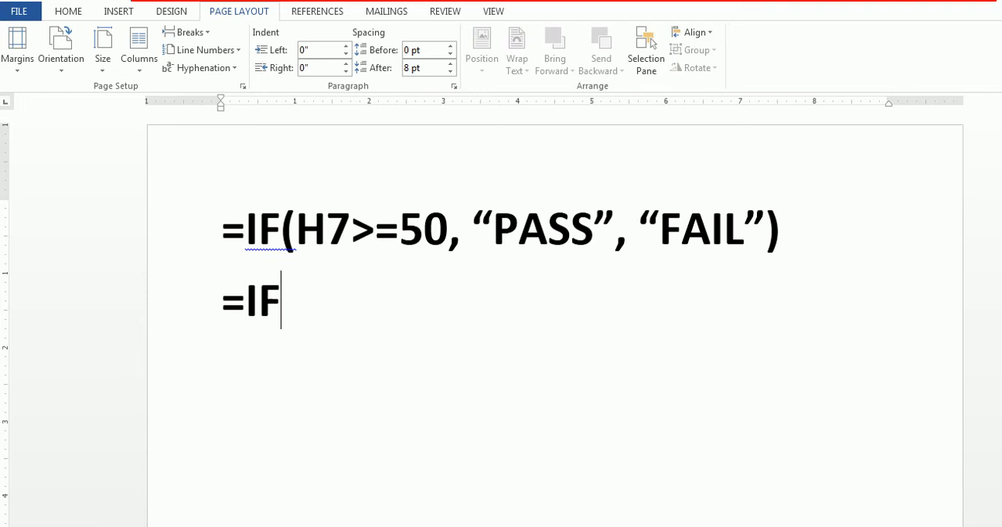
{"action": "type", "text": "("}
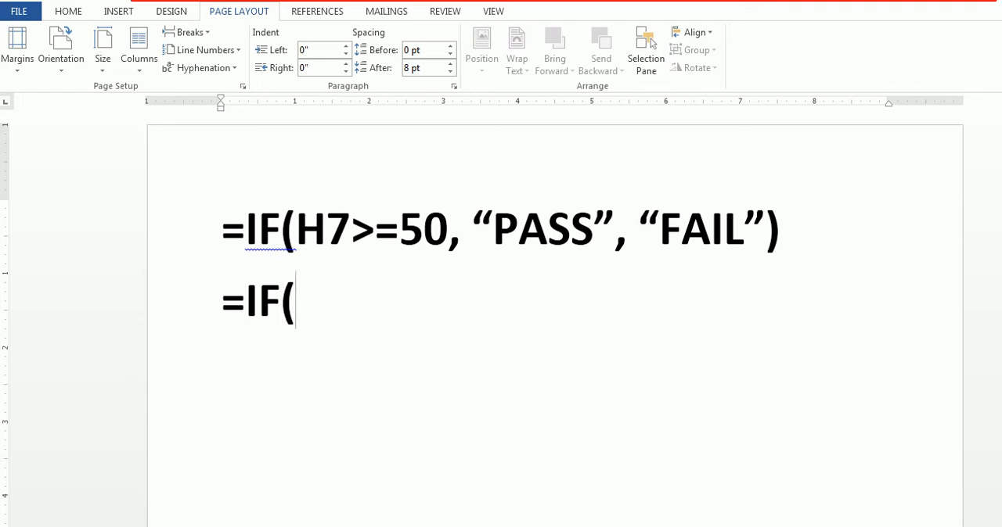
{"action": "type", "text": "H"}
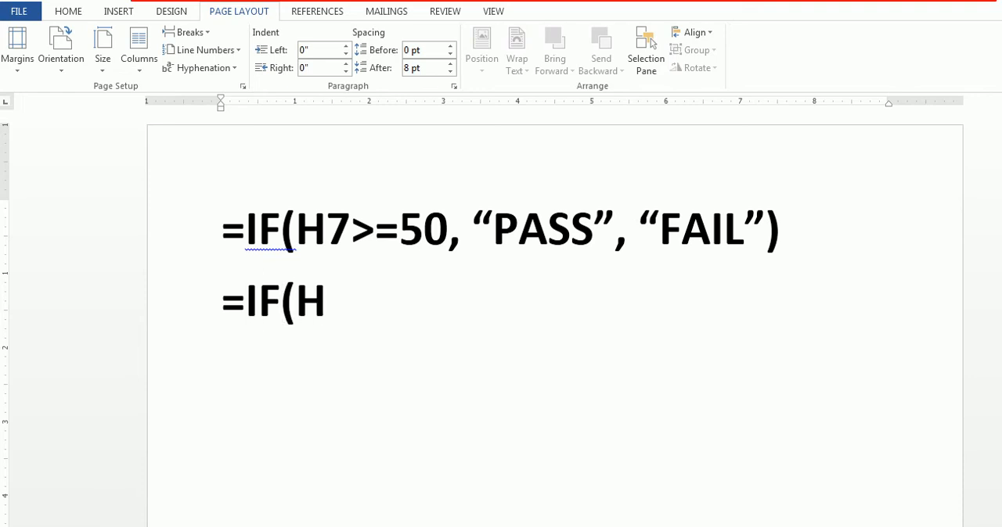
{"action": "type", "text": "7"}
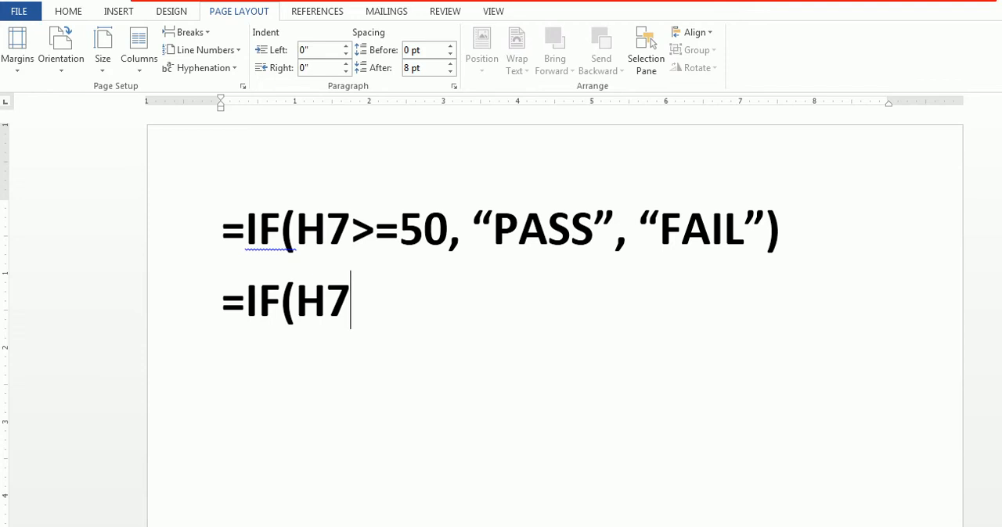
{"action": "type", "text": ">=90"}
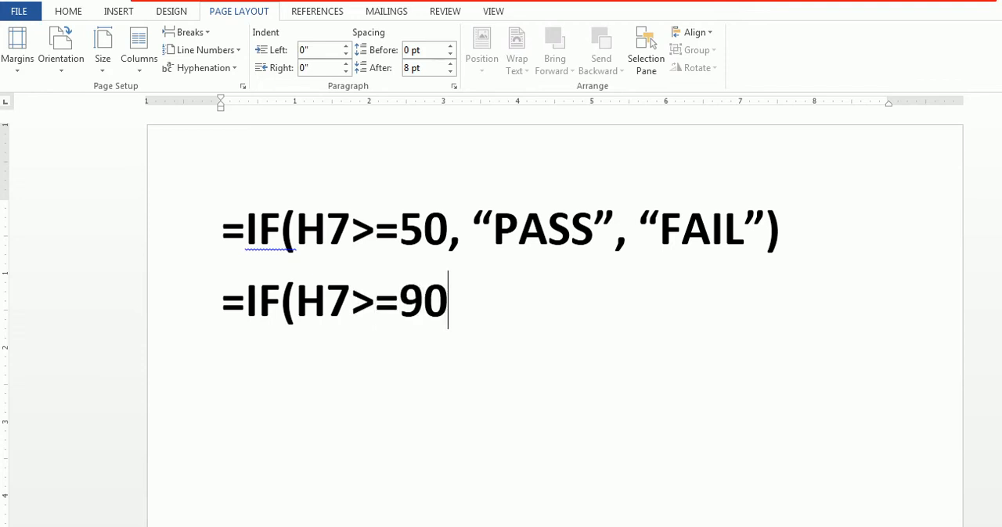
{"action": "type", "text": ","}
{"action": "type", "text": "\"A"}
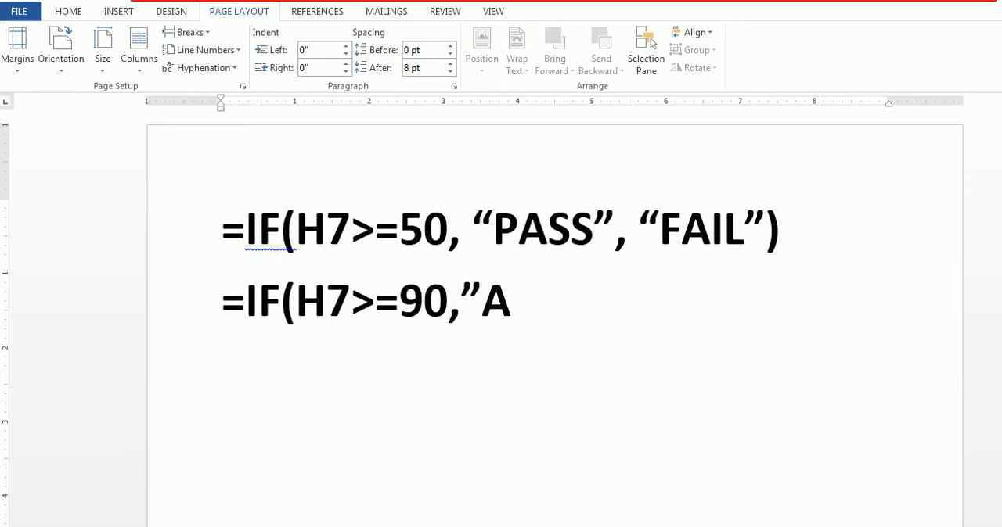
{"action": "type", "text": "\""}
{"action": "type", "text": ","}
Continue the second formula with a nested condition, ,IF(H7>=80,"B",
{"action": "type", "text": "IF"}
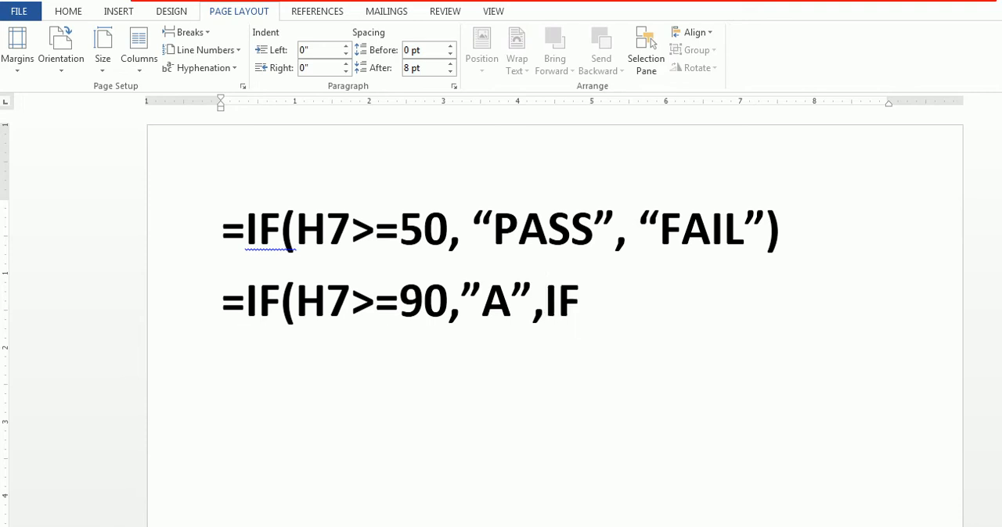
{"action": "type", "text": "(H"}
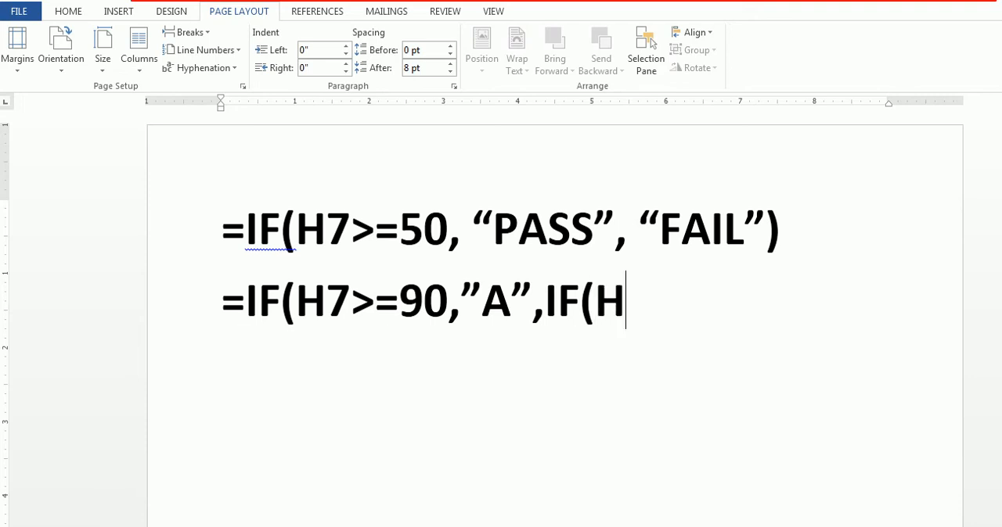
{"action": "type", "text": "7"}
{"action": "type", "text": ">"}
{"action": "type", "text": "="}
{"action": "type", "text": "80"}
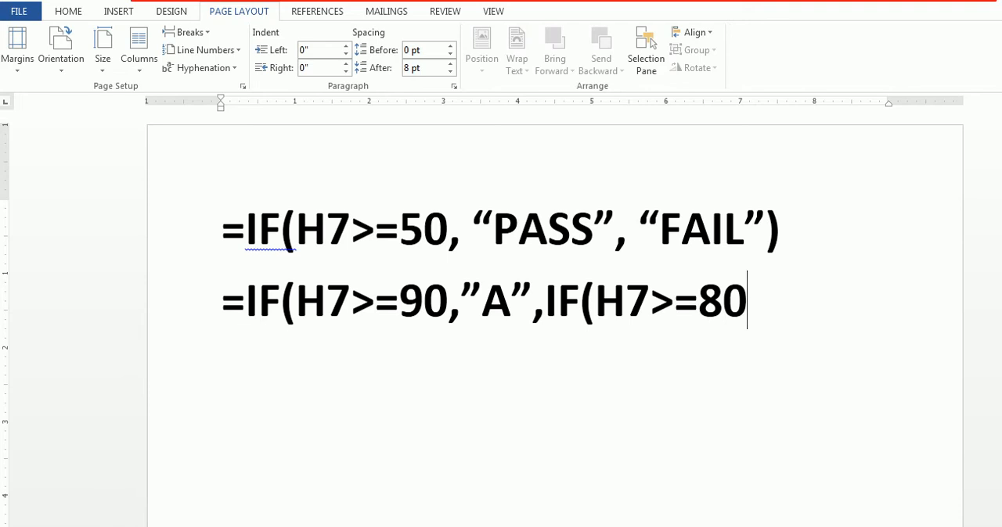
{"action": "type", "text": ",\"B"}
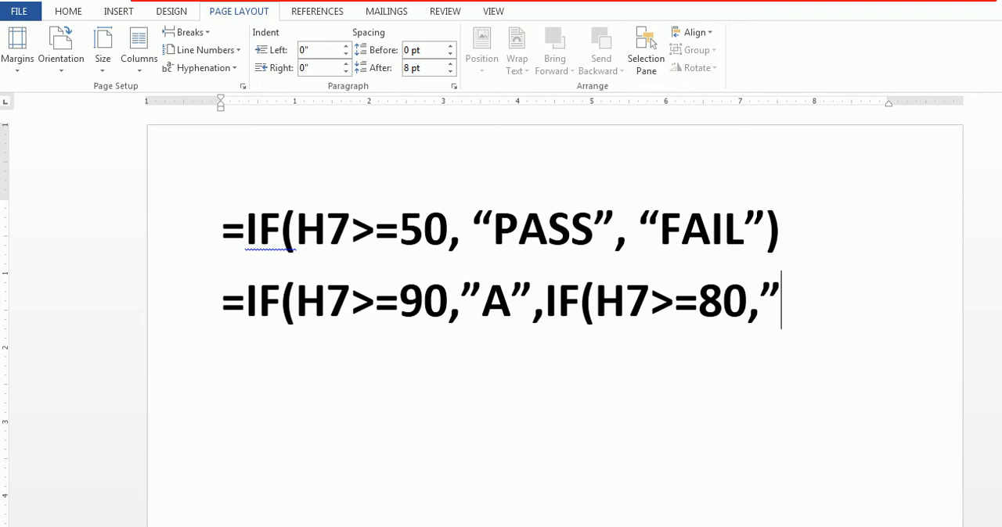
{"action": "type", "text": "\","}
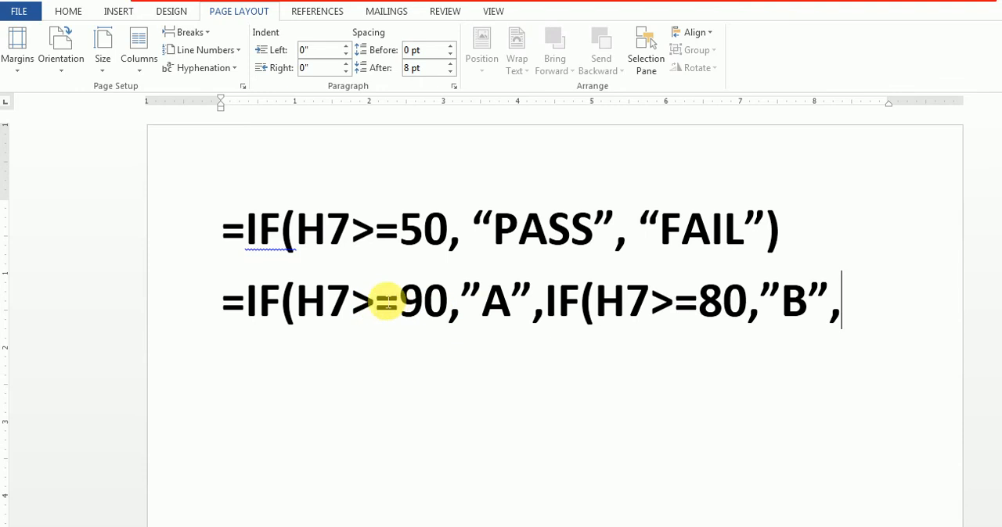
Review the H7>=90 and H7>=80 conditions and append "...." to the end of the nested IF formula
{"action": "left_click_drag", "start_coordinate": [296, 301], "coordinate": [513, 300]}
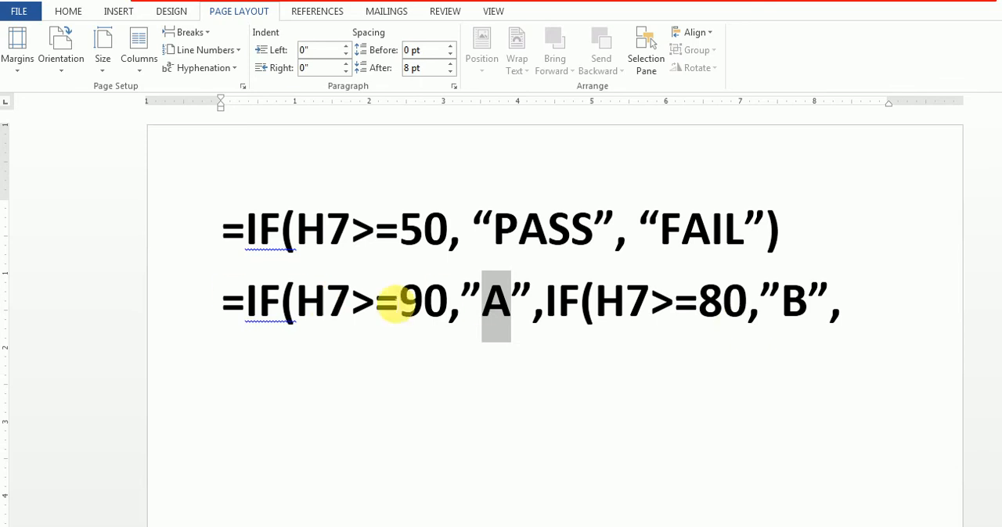
{"action": "left_click_drag", "start_coordinate": [296, 301], "coordinate": [450, 304]}
{"action": "left_click_drag", "start_coordinate": [596, 301], "coordinate": [748, 302]}
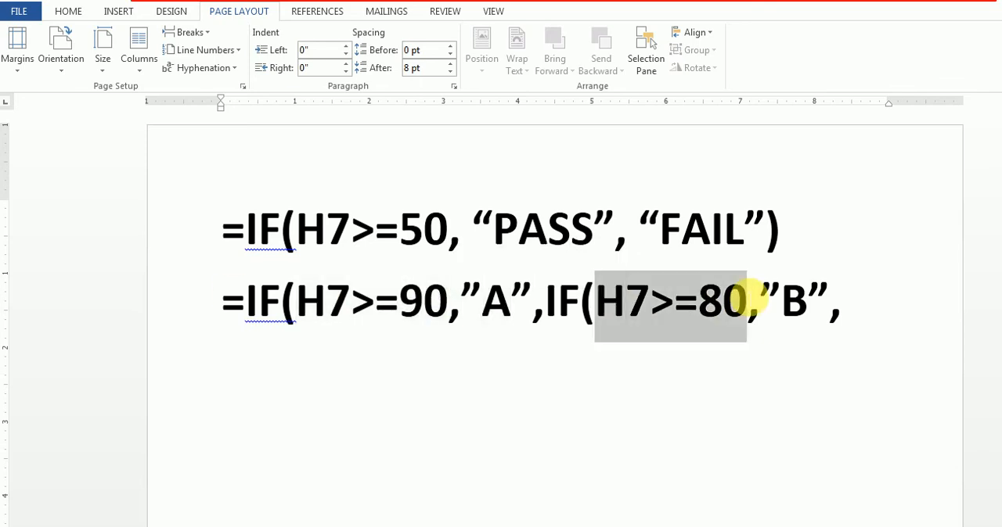
{"action": "left_click", "coordinate": [857, 318]}
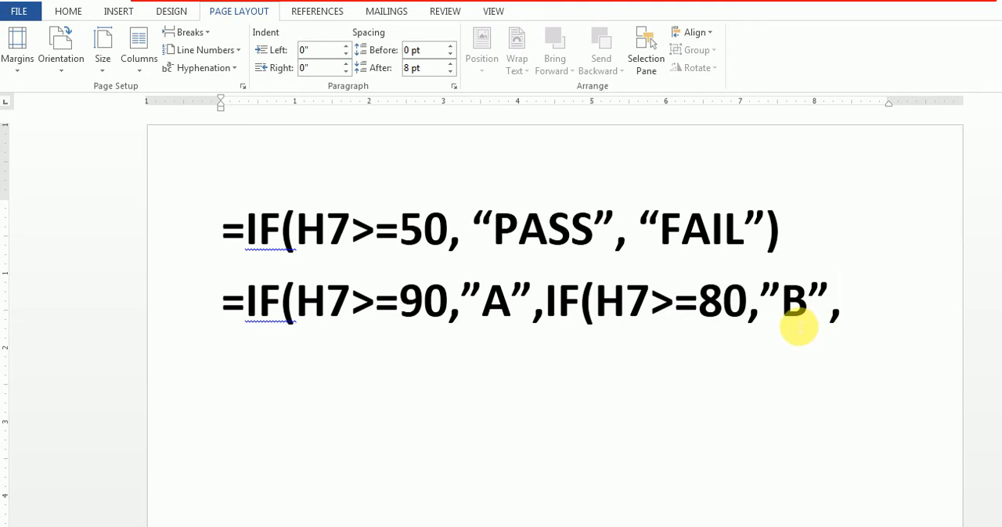
{"action": "type", "text": "...."}
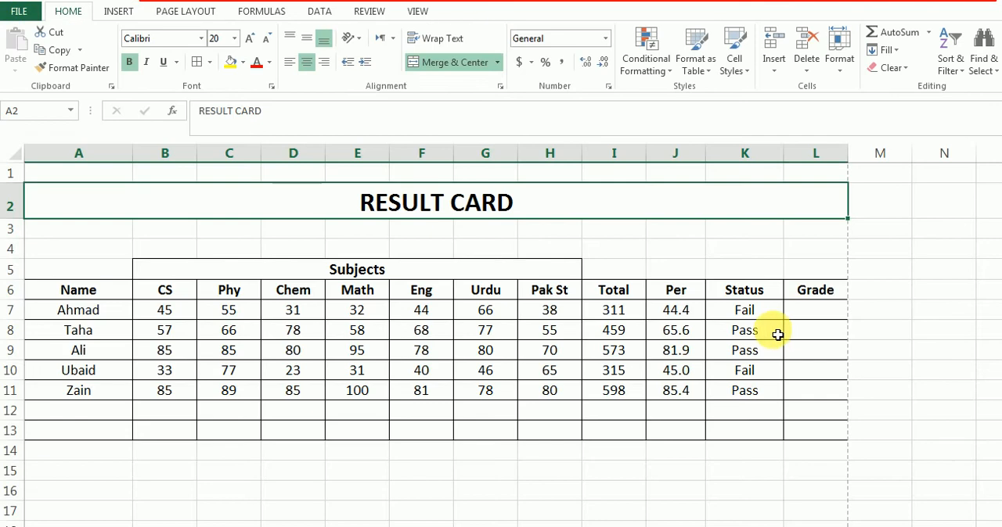
Start the grade formula in cell L7 with the first condition on Ahmad's percentage, =IF(J7>=90,"A"
{"action": "left_click", "coordinate": [802, 310]}
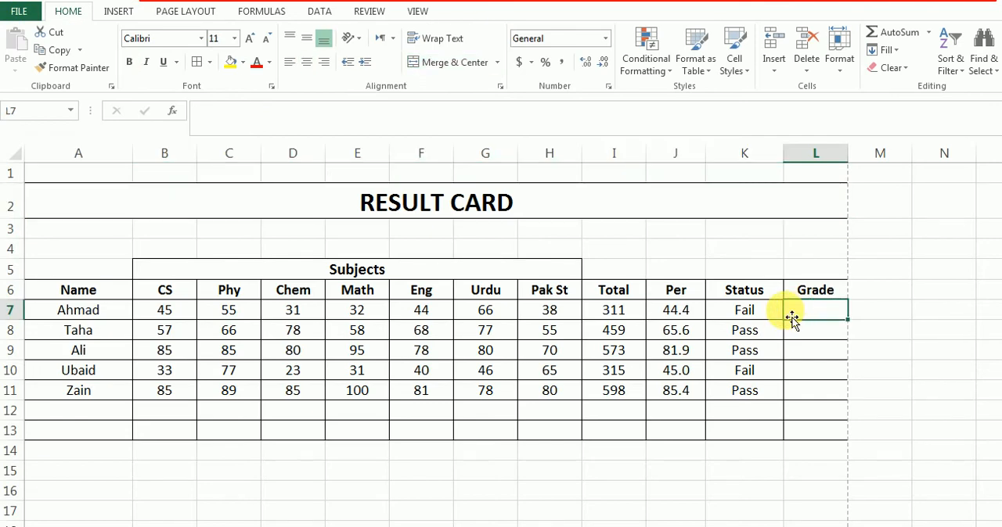
{"action": "type", "text": "="}
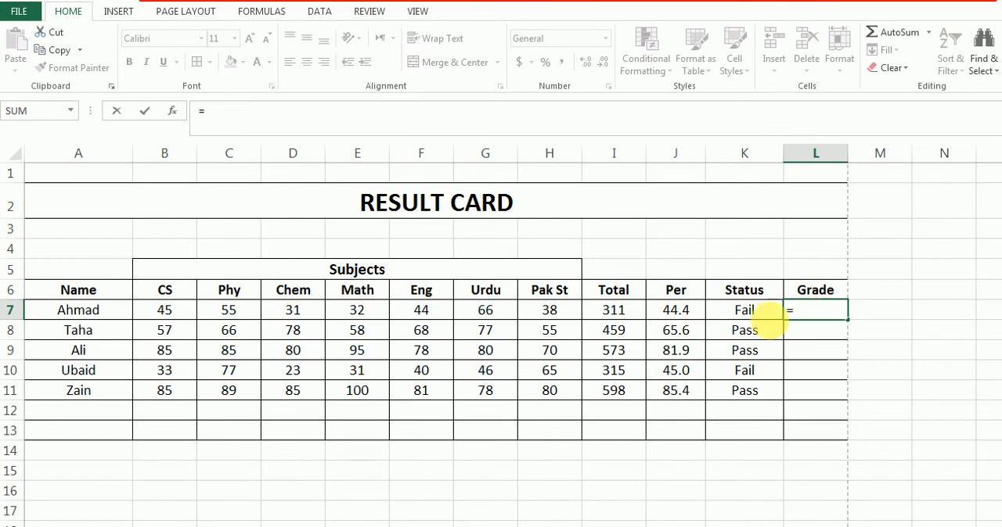
{"action": "left_click", "coordinate": [685, 313]}
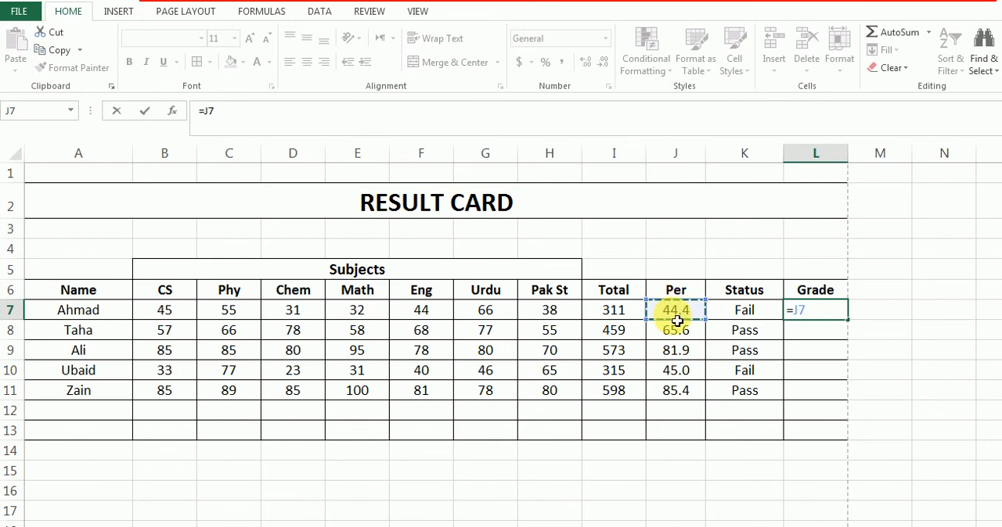
{"action": "key", "text": "Escape"}
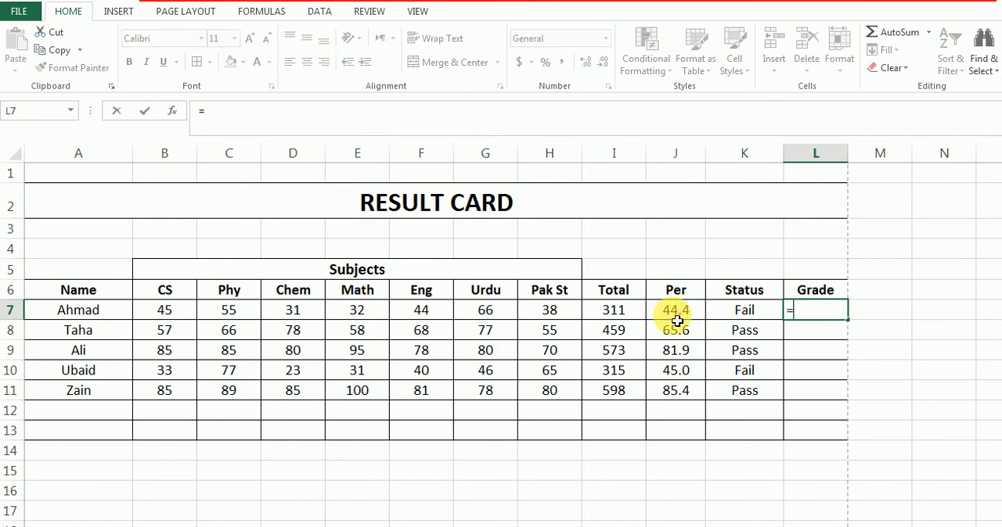
{"action": "type", "text": "=IF"}
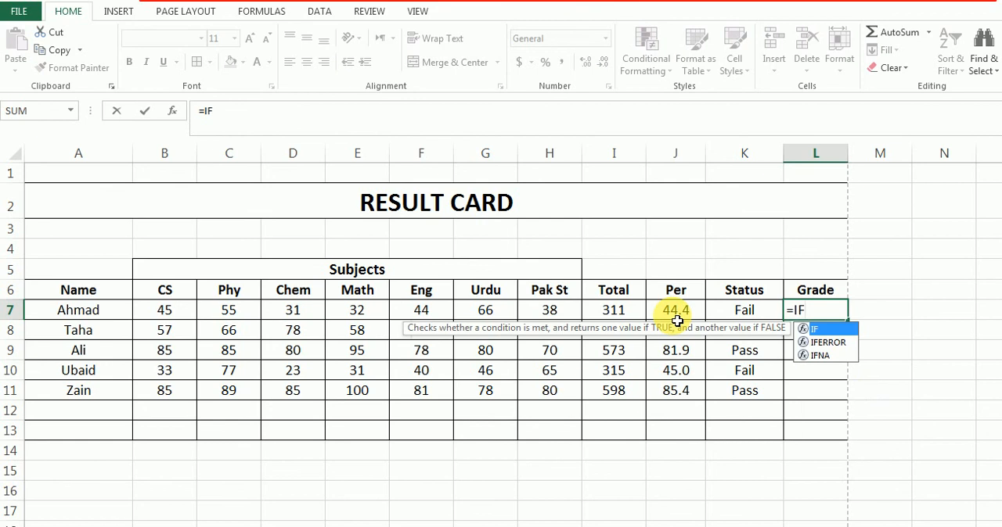
{"action": "type", "text": "("}
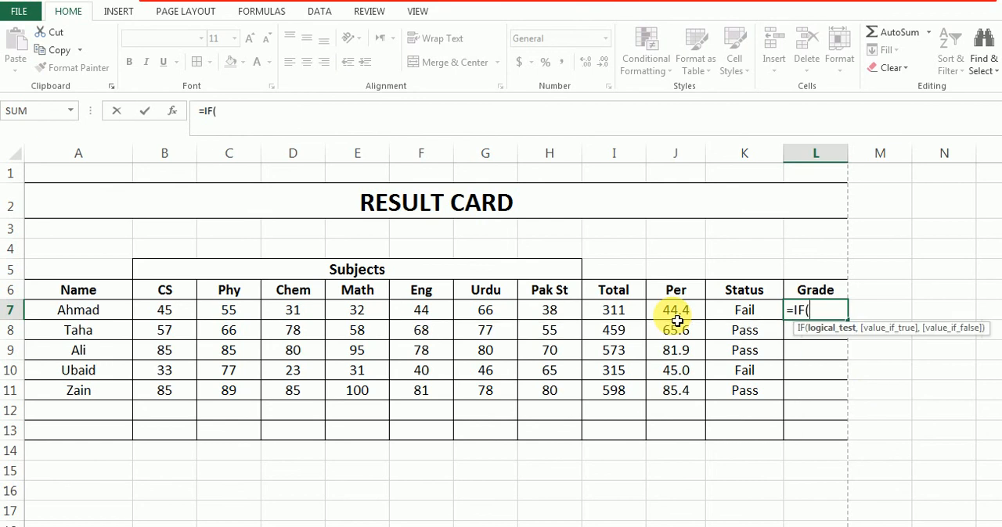
{"action": "left_click", "coordinate": [672, 315]}
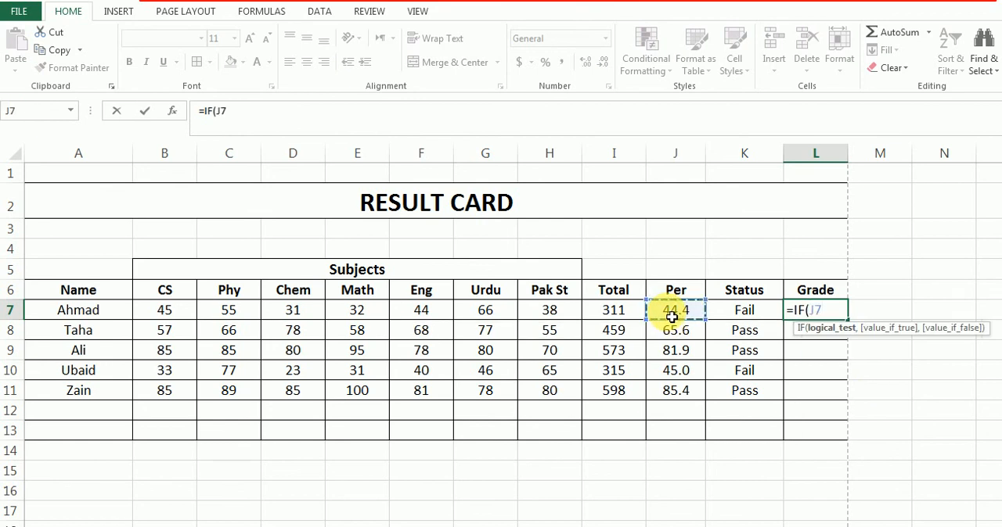
{"action": "type", "text": ">=90"}
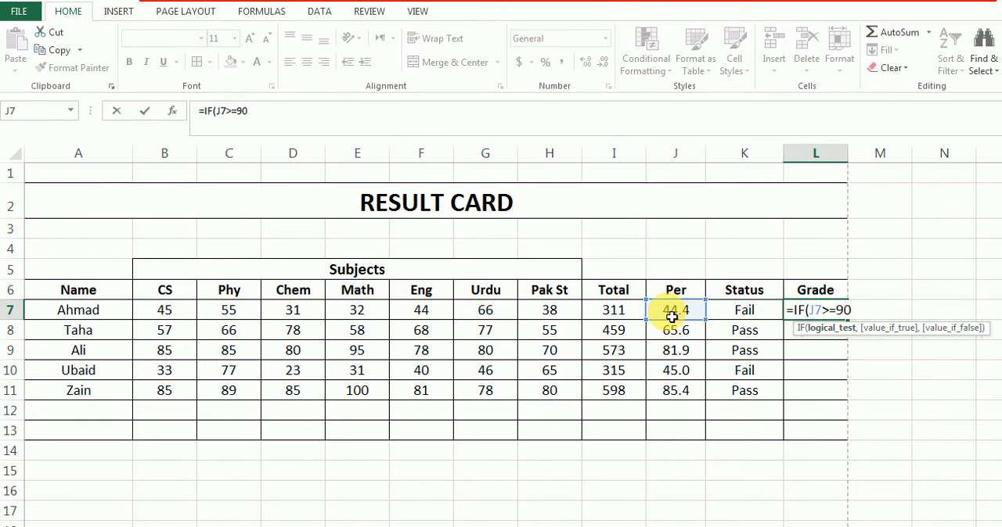
{"action": "type", "text": ","}
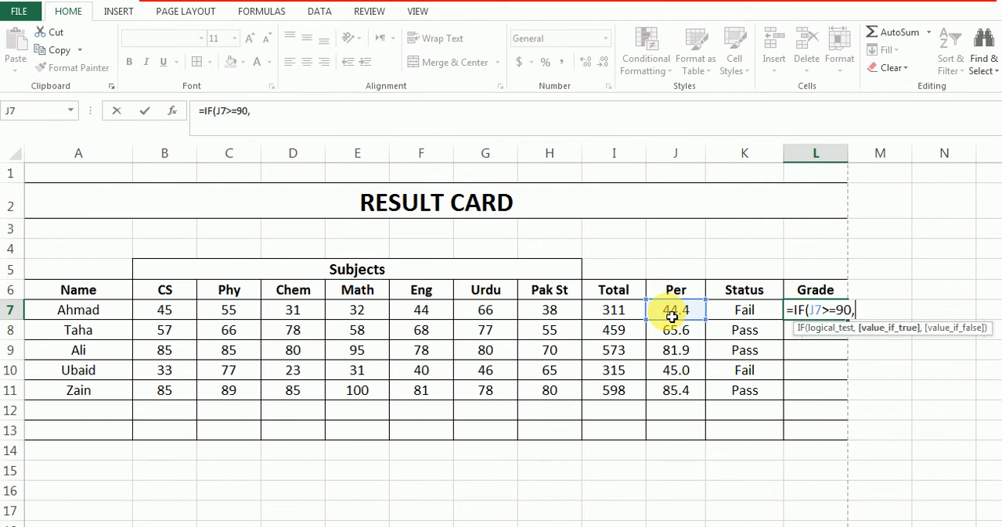
{"action": "type", "text": "\"A\""}
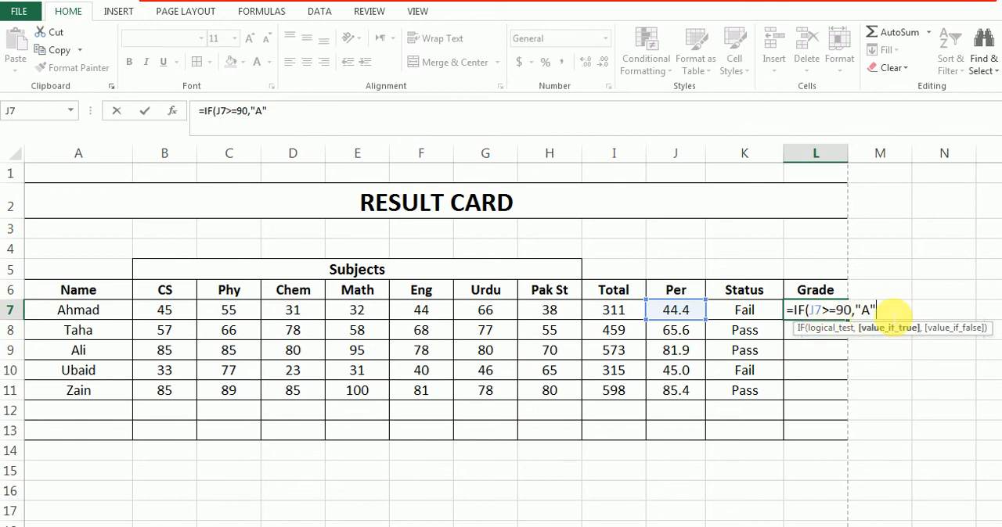
Extend the L7 formula with a nested condition for grade B, ,IF(J7>=80,"B"
{"action": "type", "text": ","}
{"action": "type", "text": "IF"}
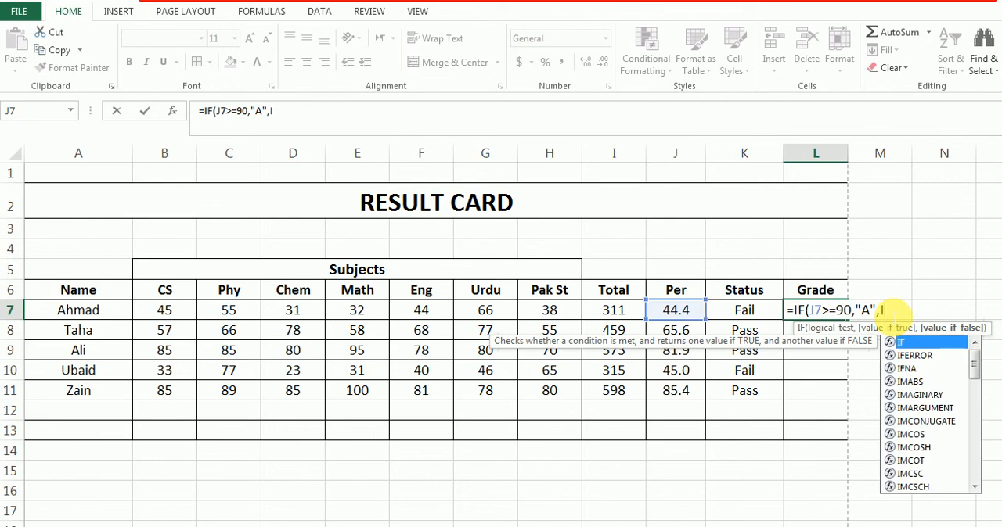
{"action": "type", "text": "("}
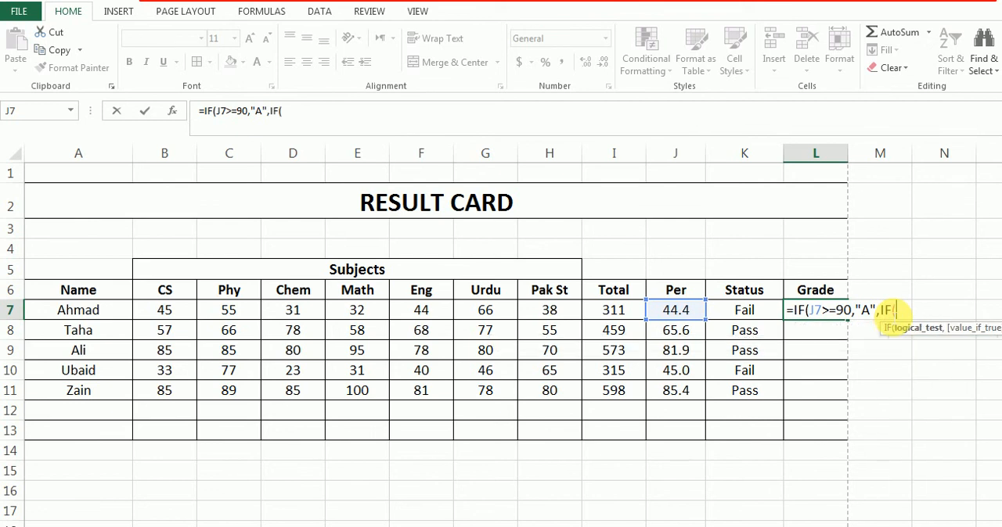
{"action": "left_click", "coordinate": [680, 313]}
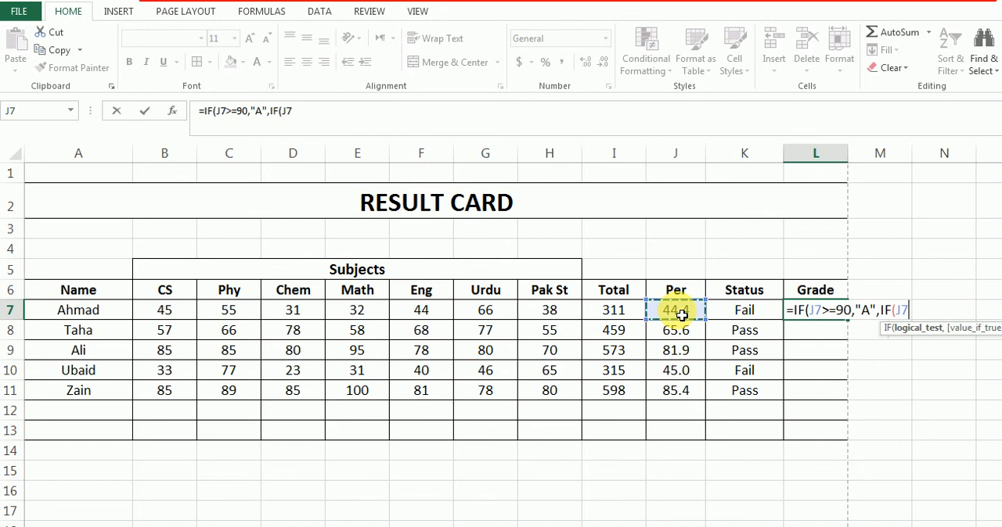
{"action": "type", "text": ">=80"}
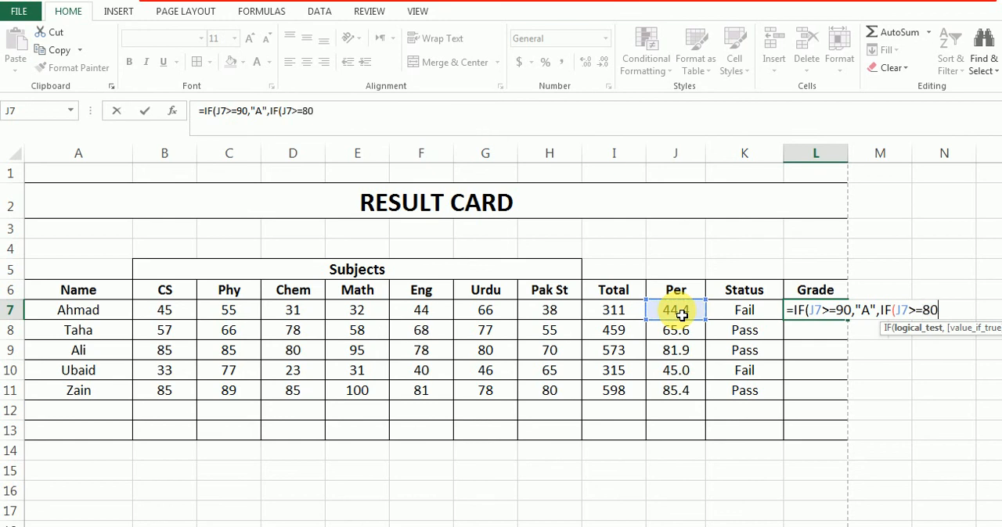
{"action": "type", "text": ",\"B\""}
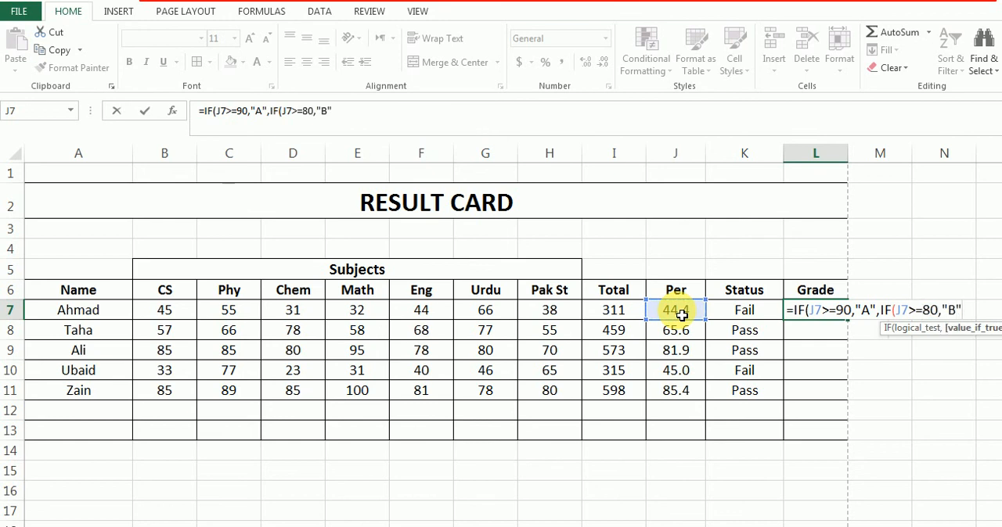
{"action": "type", "text": ",IF"}
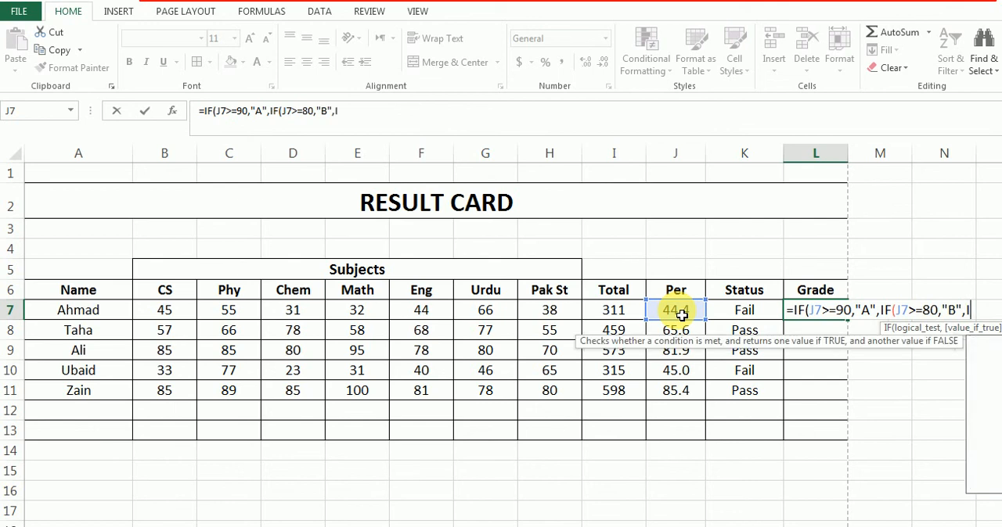
{"action": "type", "text": "("}
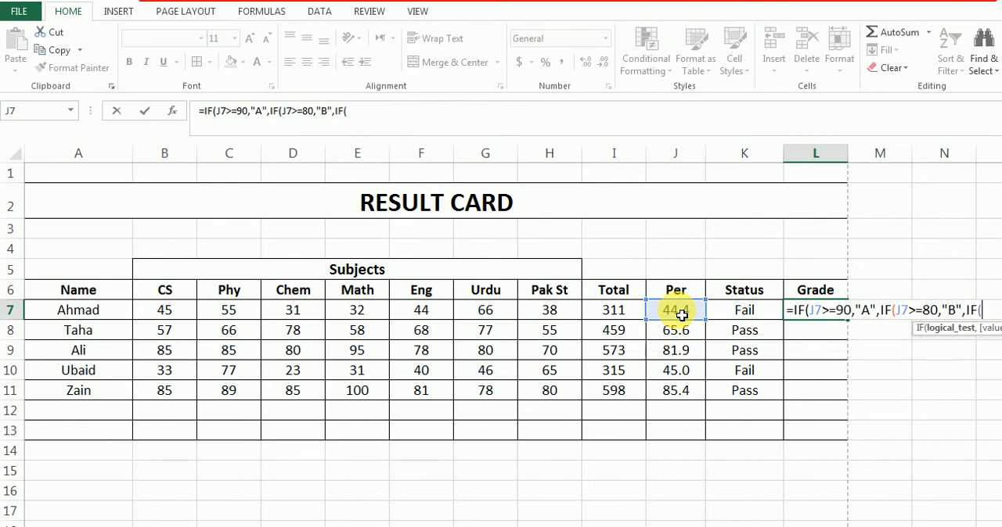
Add a third nested condition for grade C to the L7 formula, ,IF(J7>=70,"C"
{"action": "left_click", "coordinate": [682, 314]}
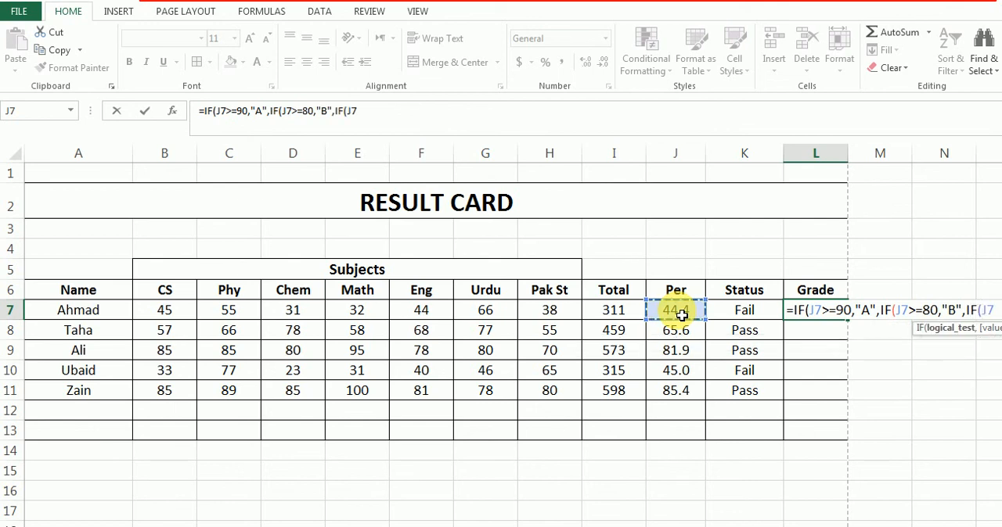
{"action": "type", "text": ">=70"}
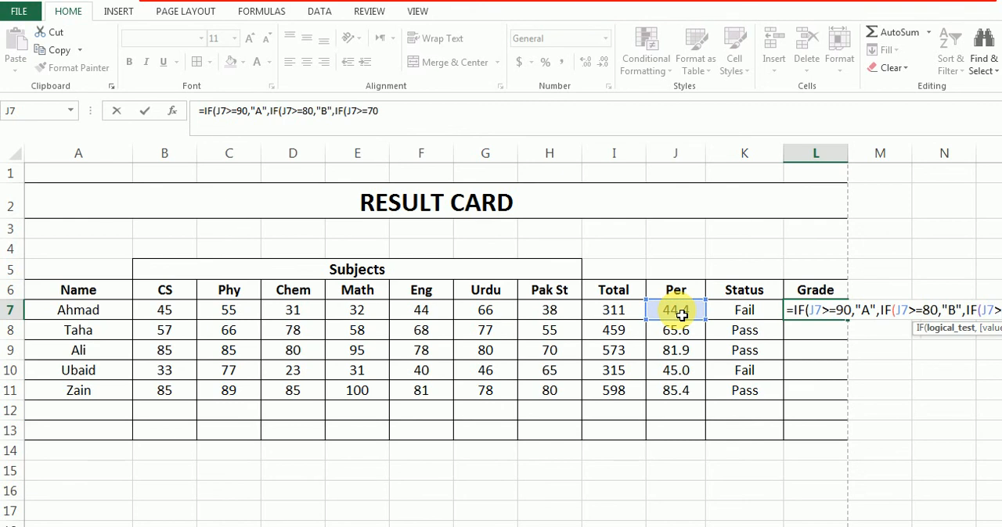
{"action": "type", "text": ","}
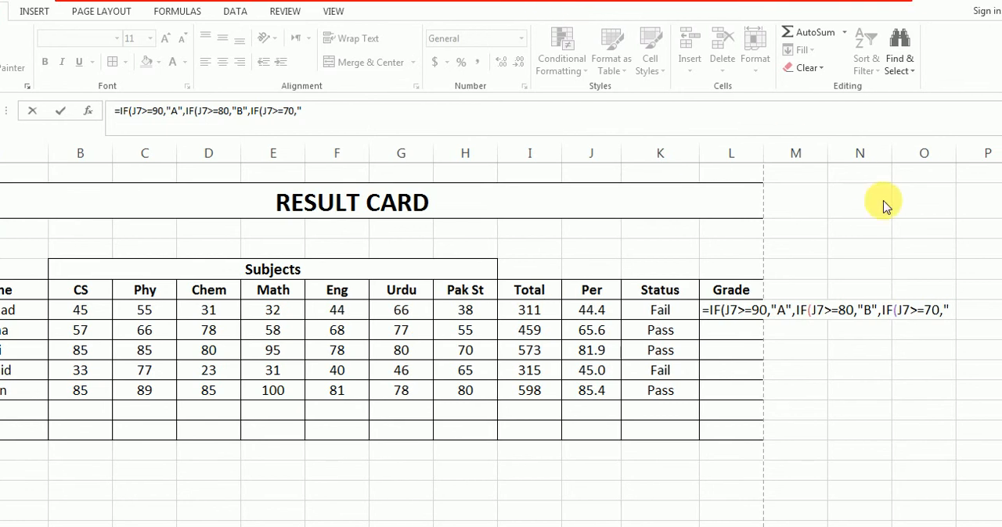
{"action": "left_click", "coordinate": [313, 115]}
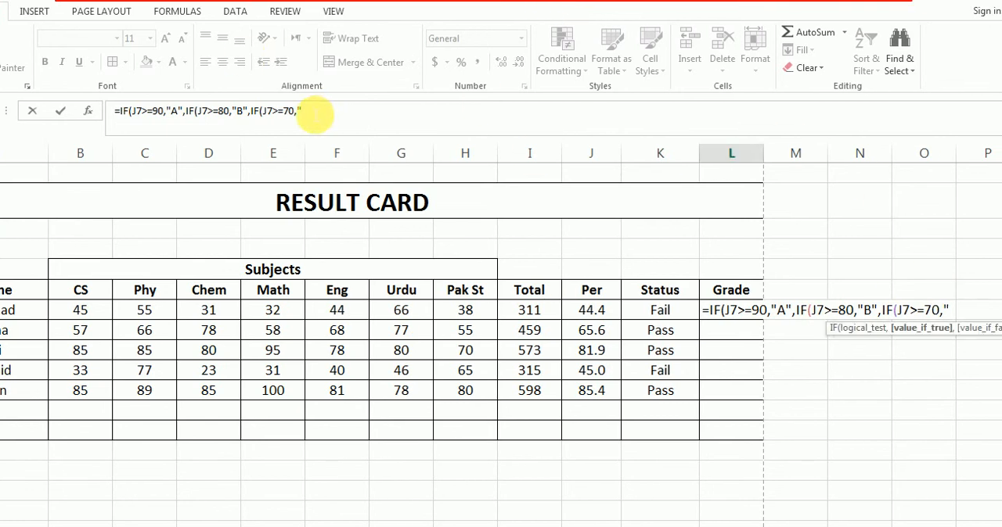
{"action": "left_click", "coordinate": [308, 115]}
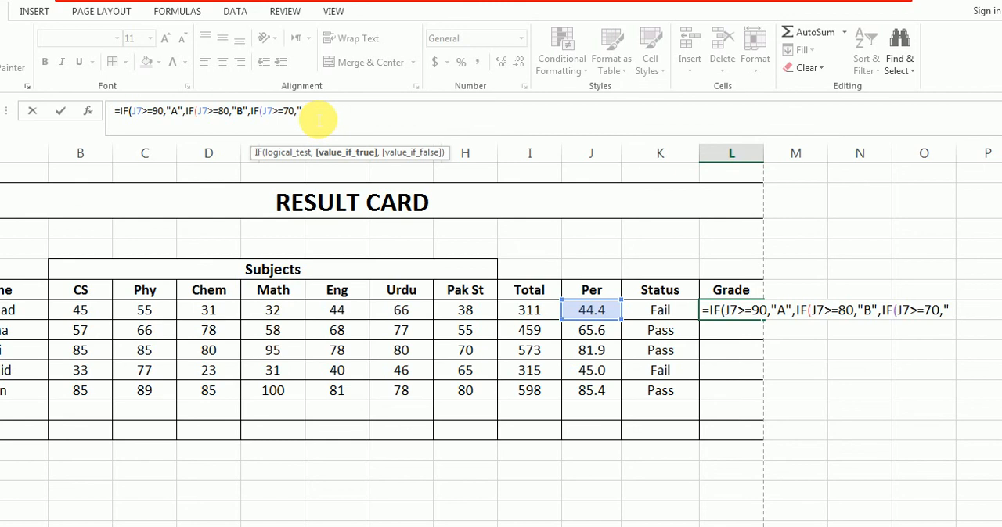
{"action": "type", "text": "C\",IF("}
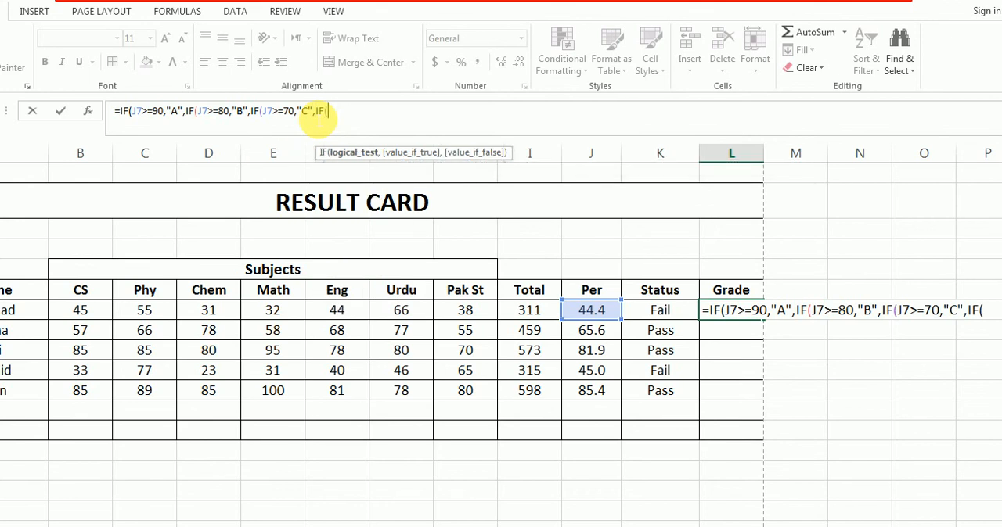
Add a fourth nested condition for grade D to the L7 formula, ,IF(J7>=60,"D"
{"action": "type", "text": "J7>=60,"}
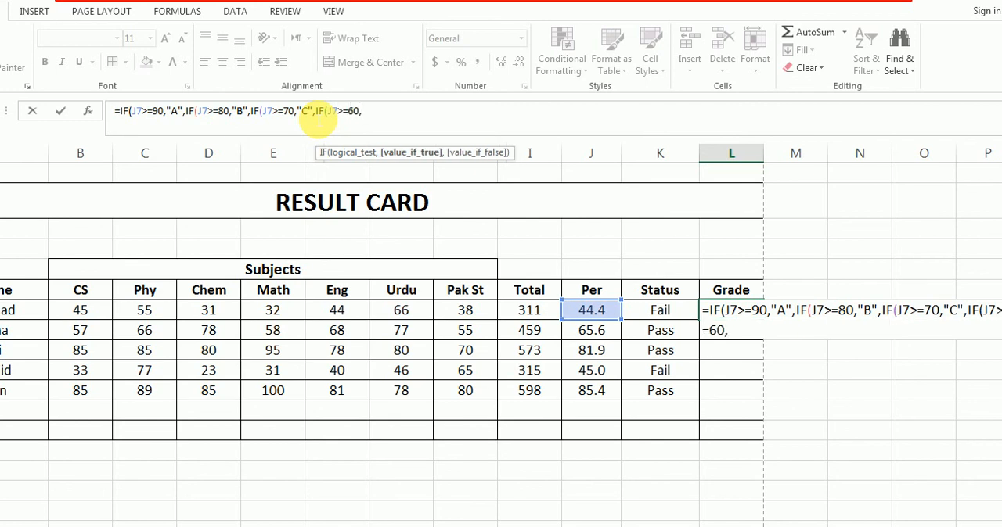
{"action": "type", "text": "\"D\","}
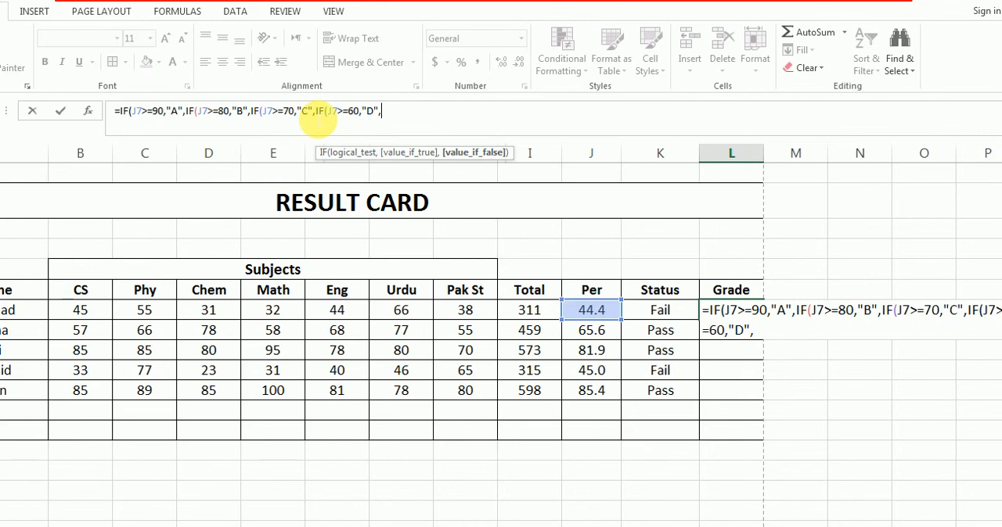
{"action": "type", "text": "IF("}
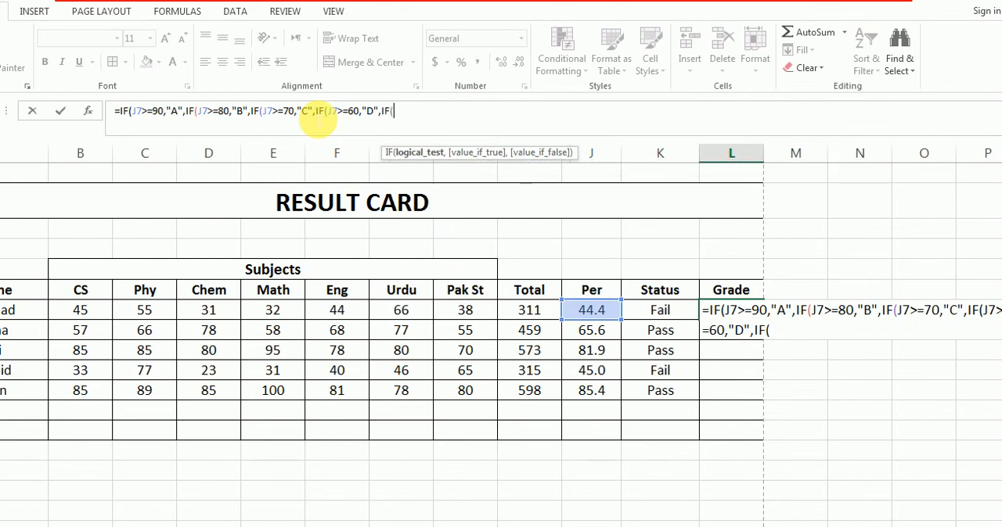
{"action": "type", "text": "J7>="}
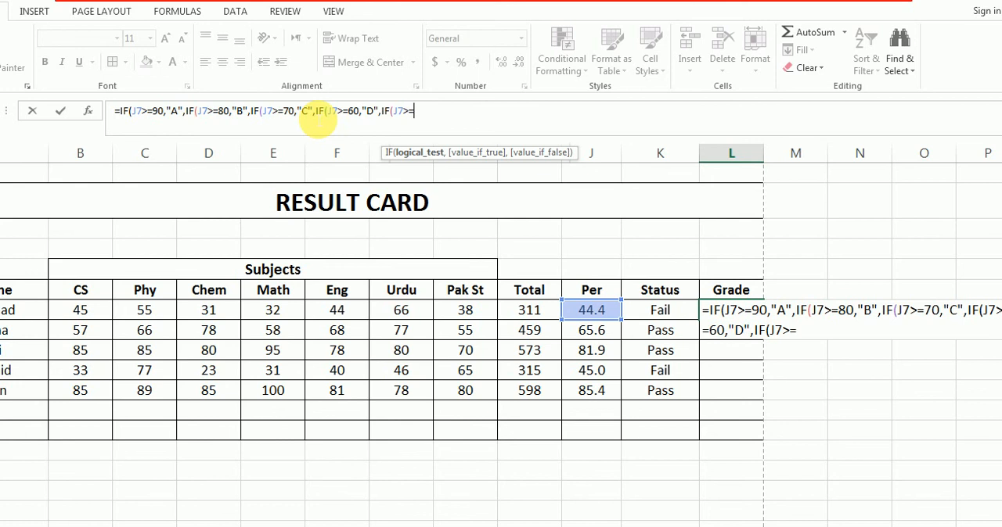
{"action": "type", "text": "50,"}
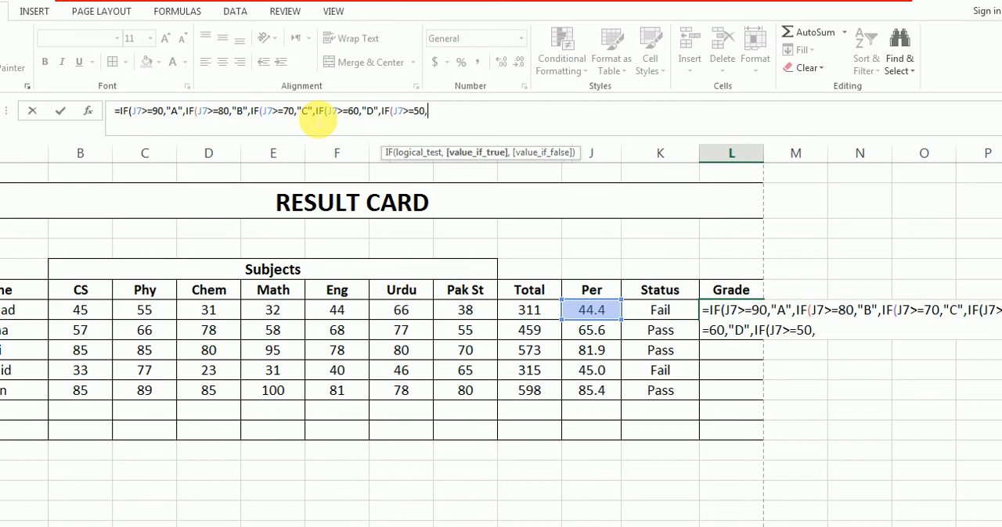
{"action": "type", "text": "\"E\","}
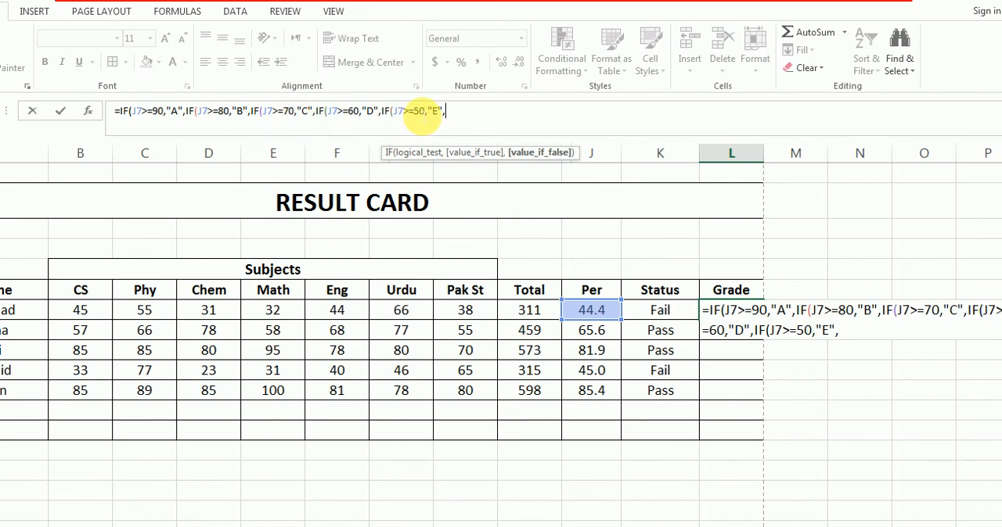
Complete the formula with "F" as the fallback grade and five closing parentheses, enter it, and reselect L7
{"action": "type", "text": "\"F\""}
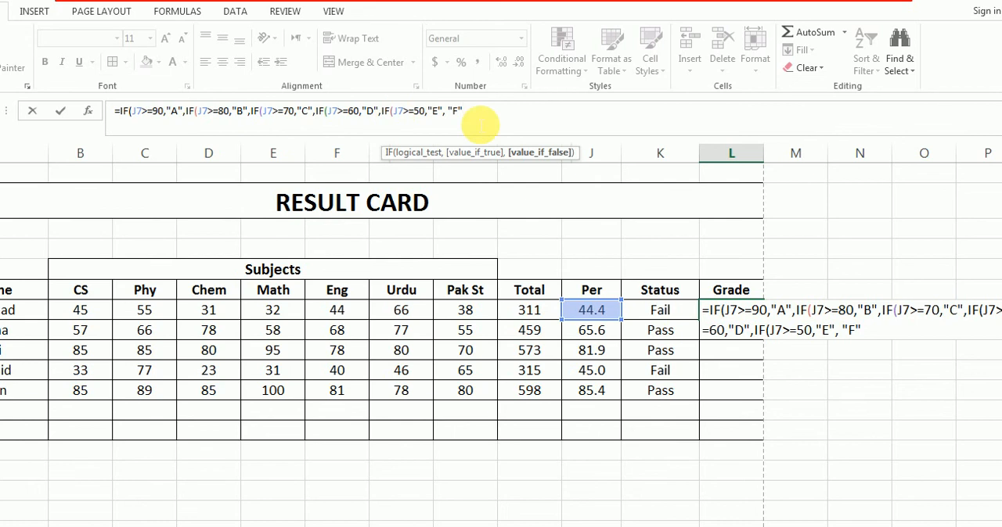
{"action": "type", "text": "))"}
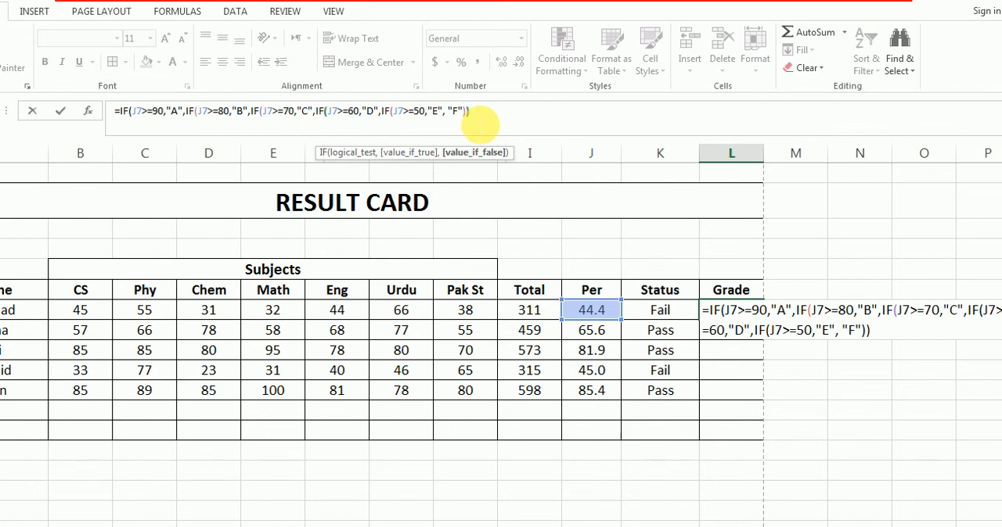
{"action": "type", "text": ")"}
{"action": "type", "text": ")"}
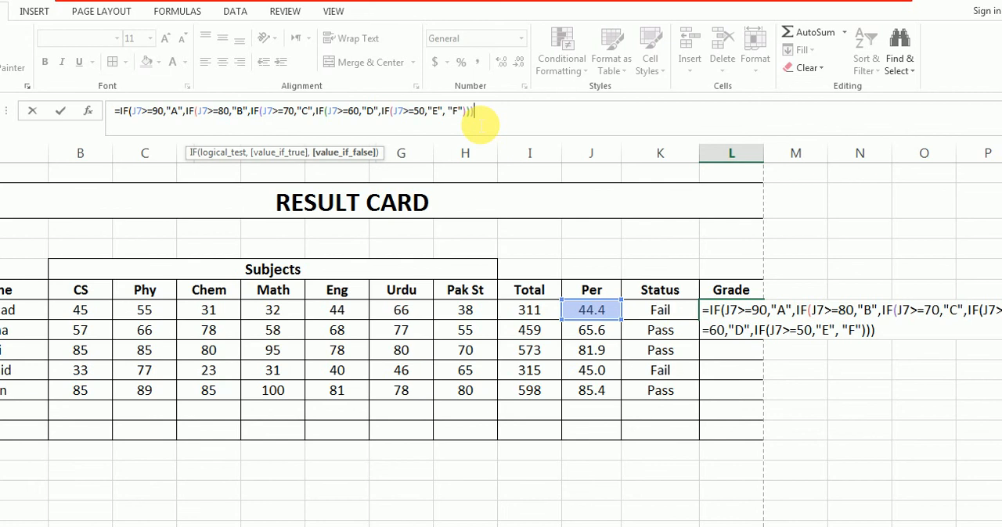
{"action": "type", "text": ")))"}
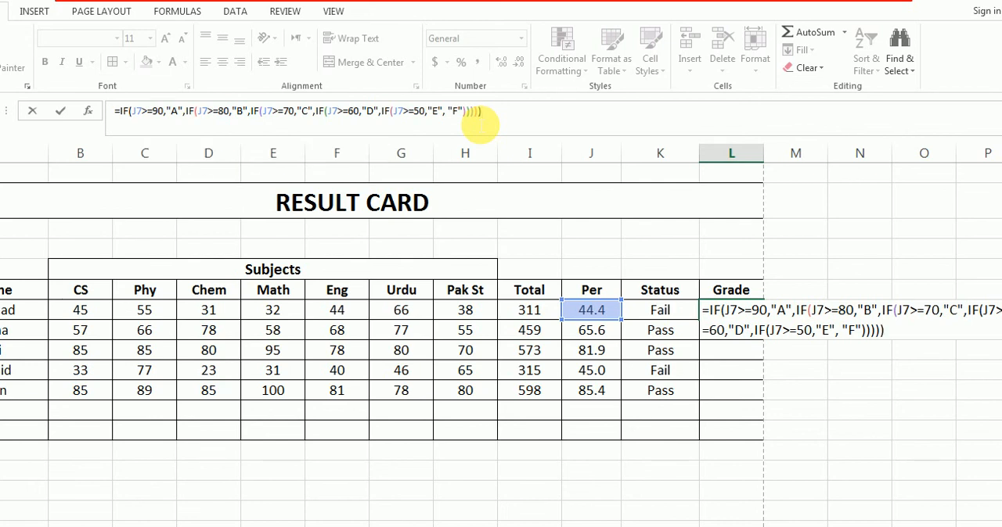
{"action": "key", "text": "Return"}
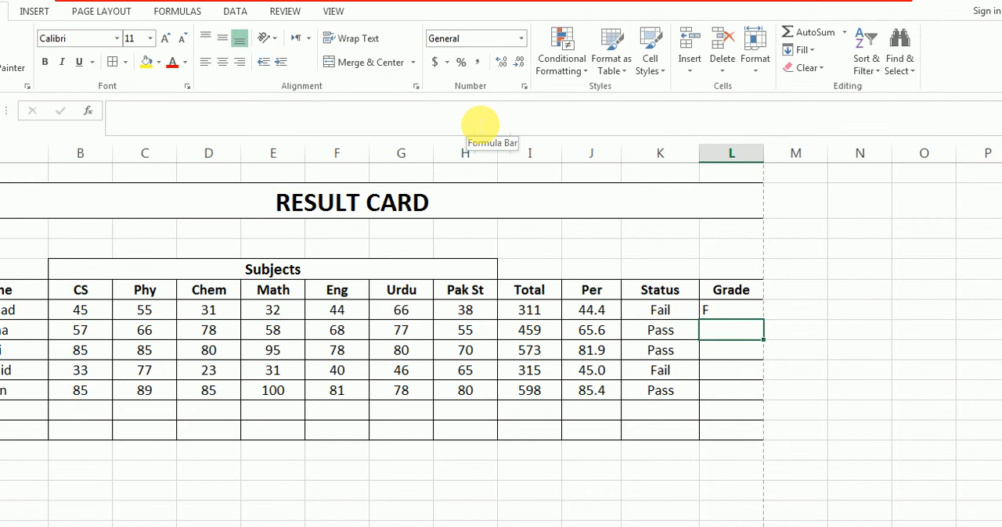
{"action": "left_click", "coordinate": [731, 312]}
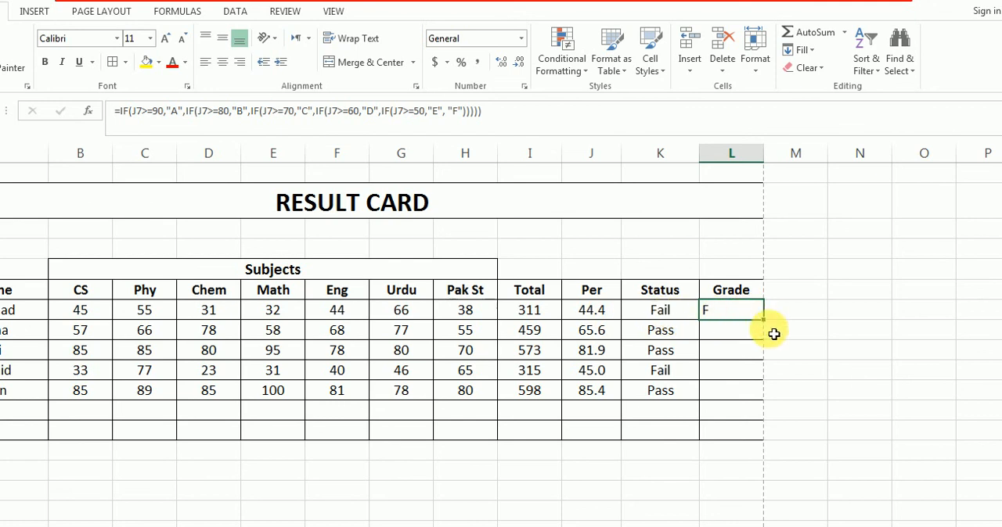
Fill the L7 grade formula down through L11 and center the grades in their cells
{"action": "left_click_drag", "start_coordinate": [767, 320], "coordinate": [753, 404]}
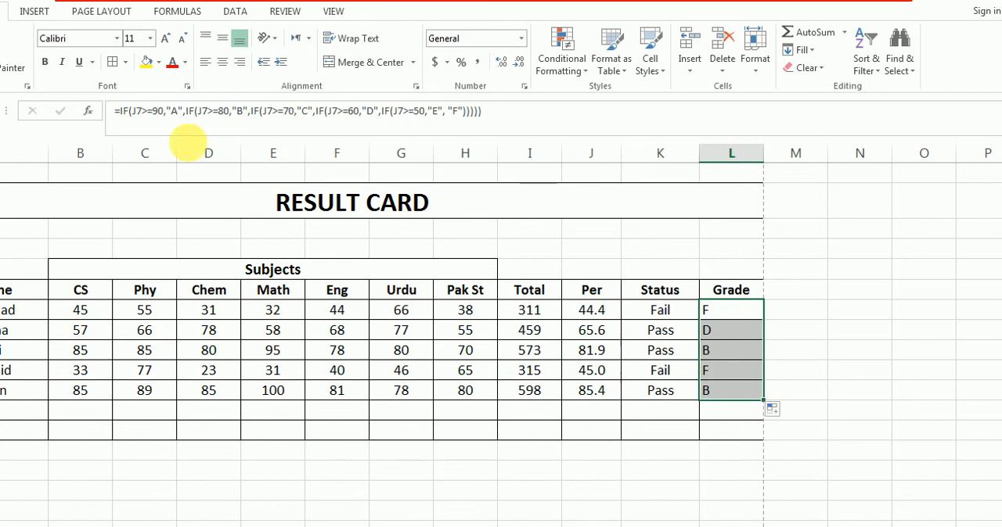
{"action": "left_click", "coordinate": [222, 62]}
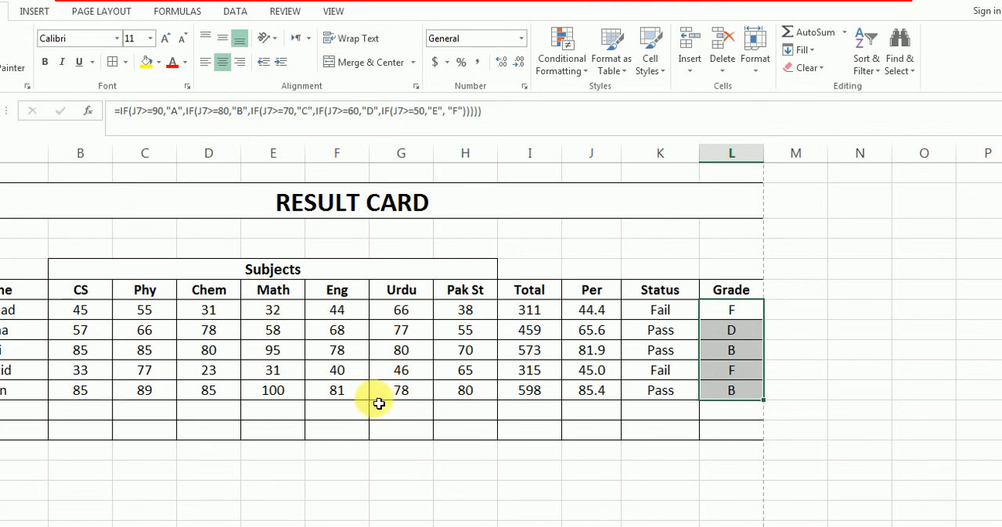
Change the last student's marks in row 11 to 87 for Urdu and 88 for Pak St
{"action": "left_click", "coordinate": [411, 403]}
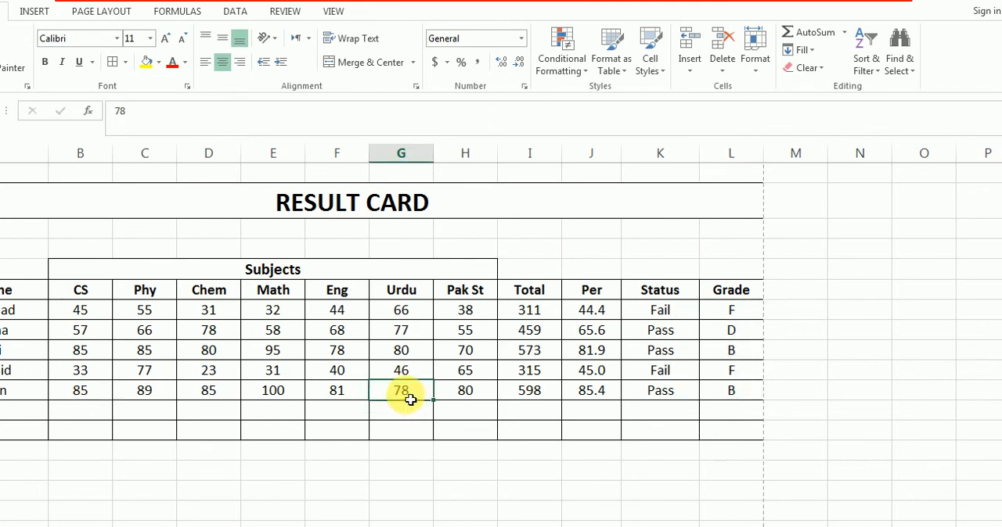
{"action": "type", "text": "87"}
{"action": "key", "text": "Tab"}
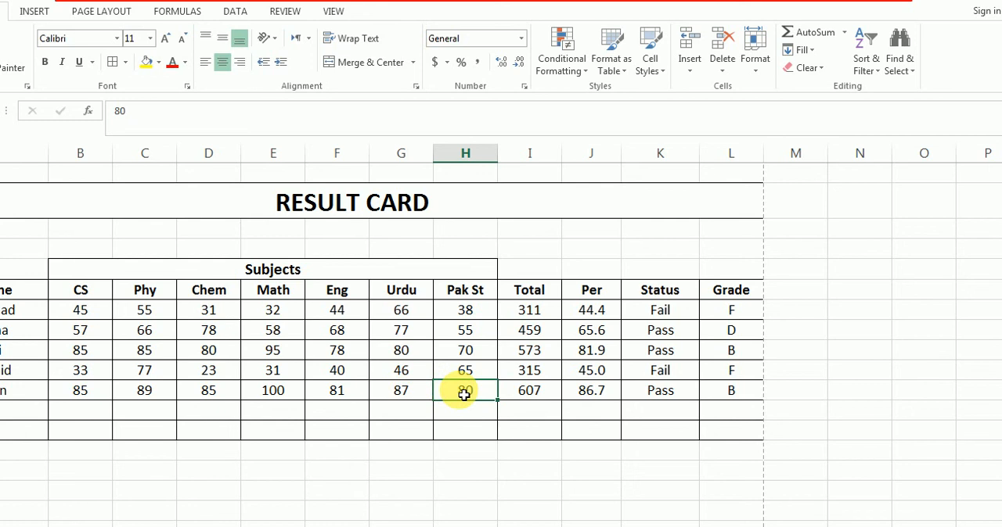
{"action": "type", "text": "88"}
{"action": "key", "text": "Return"}
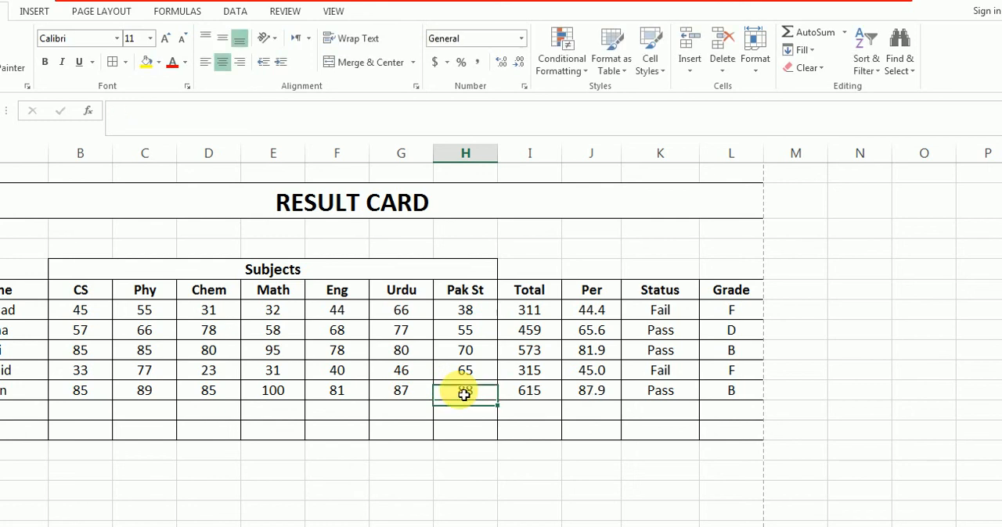
Set the last student's Eng mark to 85 and CS mark to 95 in row 11
{"action": "left_click", "coordinate": [338, 396]}
{"action": "type", "text": "85"}
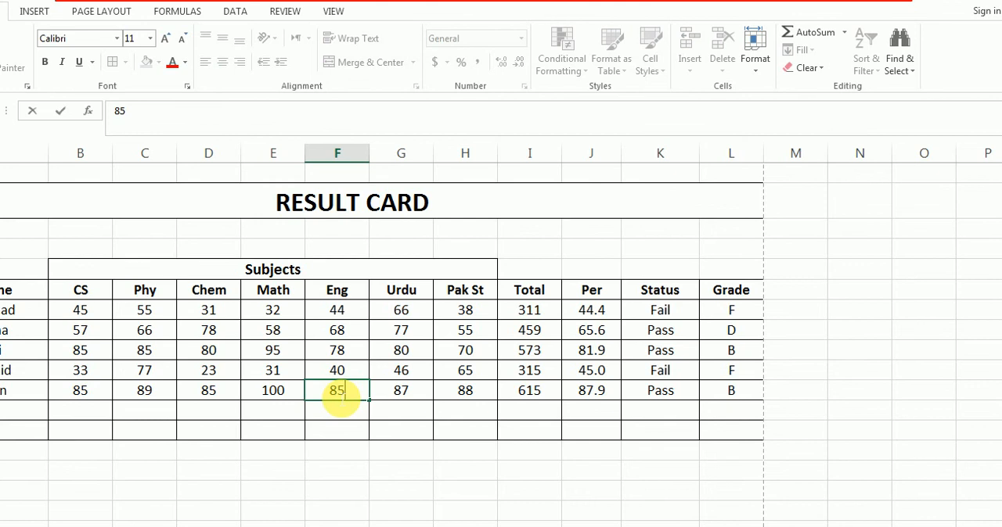
{"action": "key", "text": "Tab"}
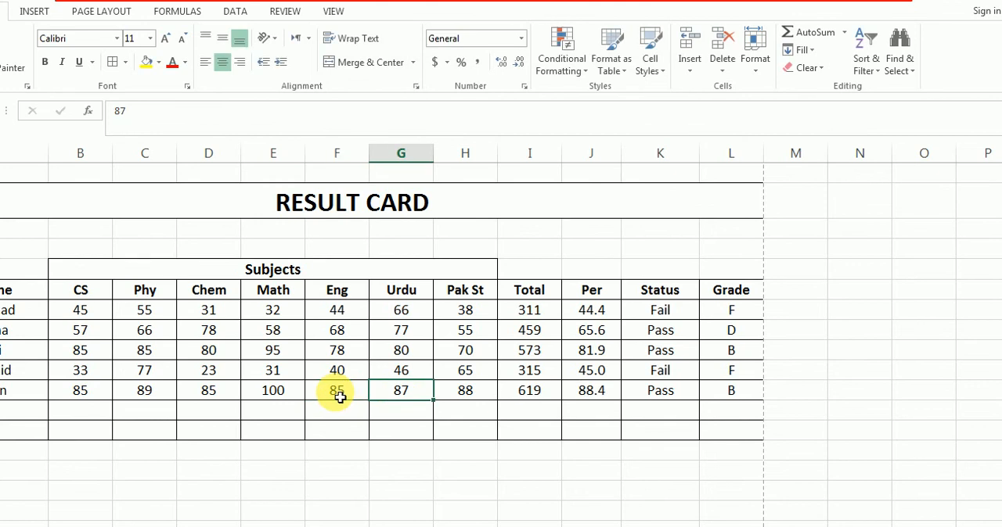
{"action": "left_click", "coordinate": [91, 395]}
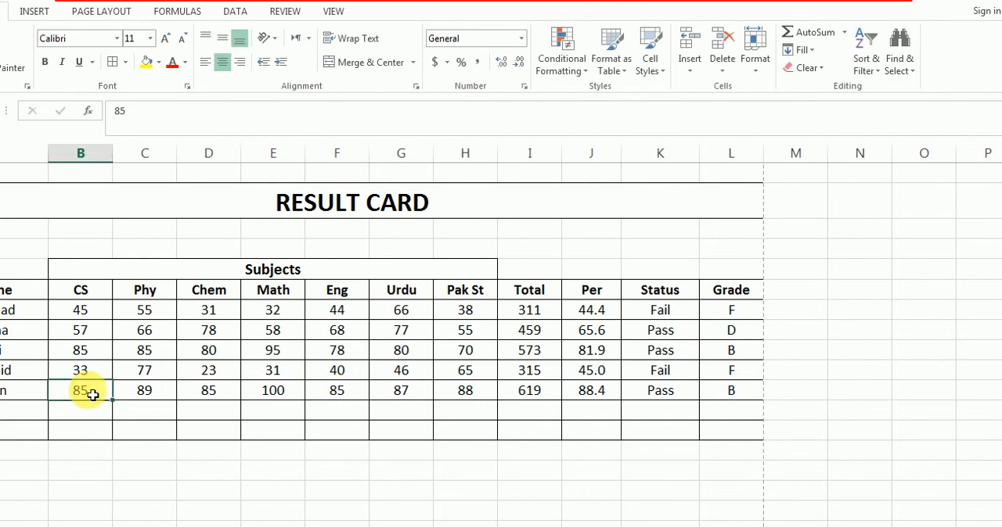
{"action": "type", "text": "95"}
{"action": "key", "text": "Tab"}
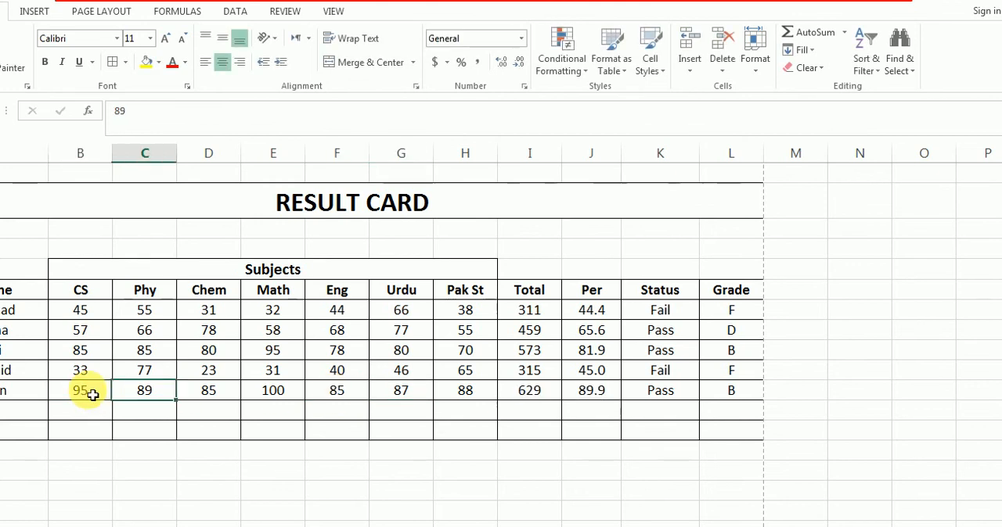
Revise the last student's row 11 marks to 82 for Eng and 97 for Urdu
{"action": "left_click", "coordinate": [350, 396]}
{"action": "type", "text": "82"}
{"action": "key", "text": "Tab"}
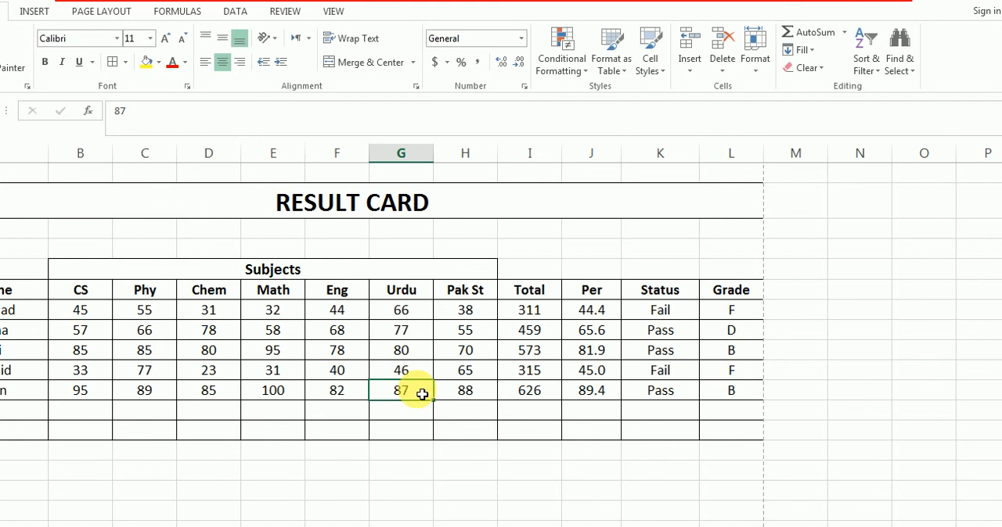
{"action": "type", "text": "97"}
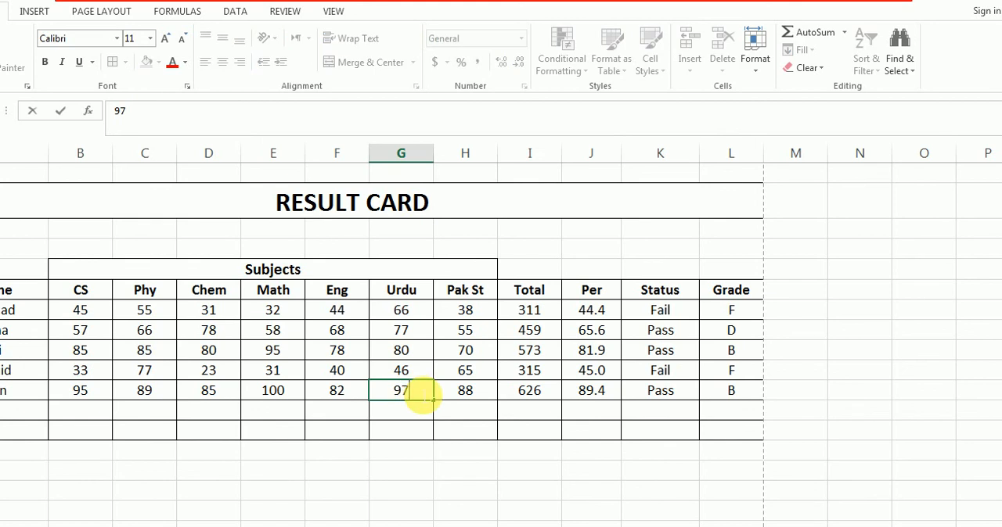
{"action": "key", "text": "Return"}
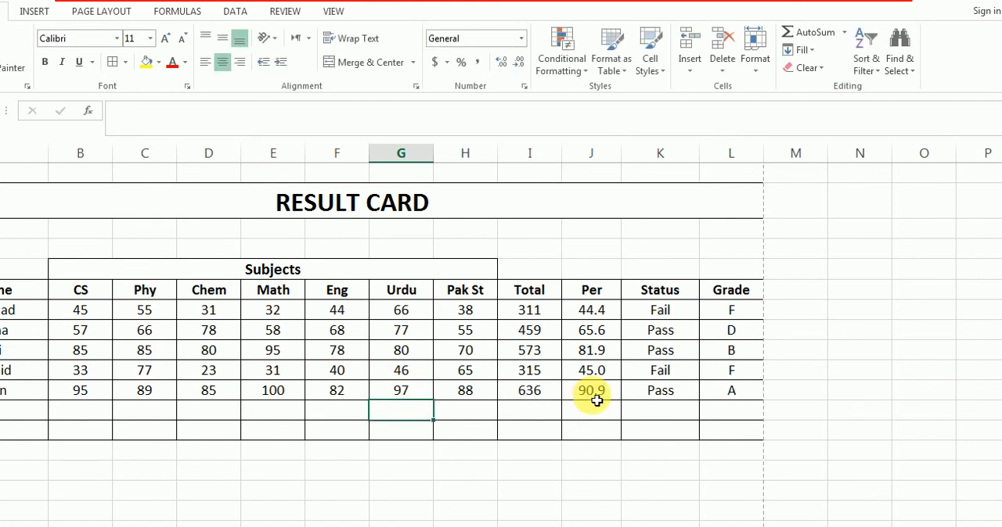